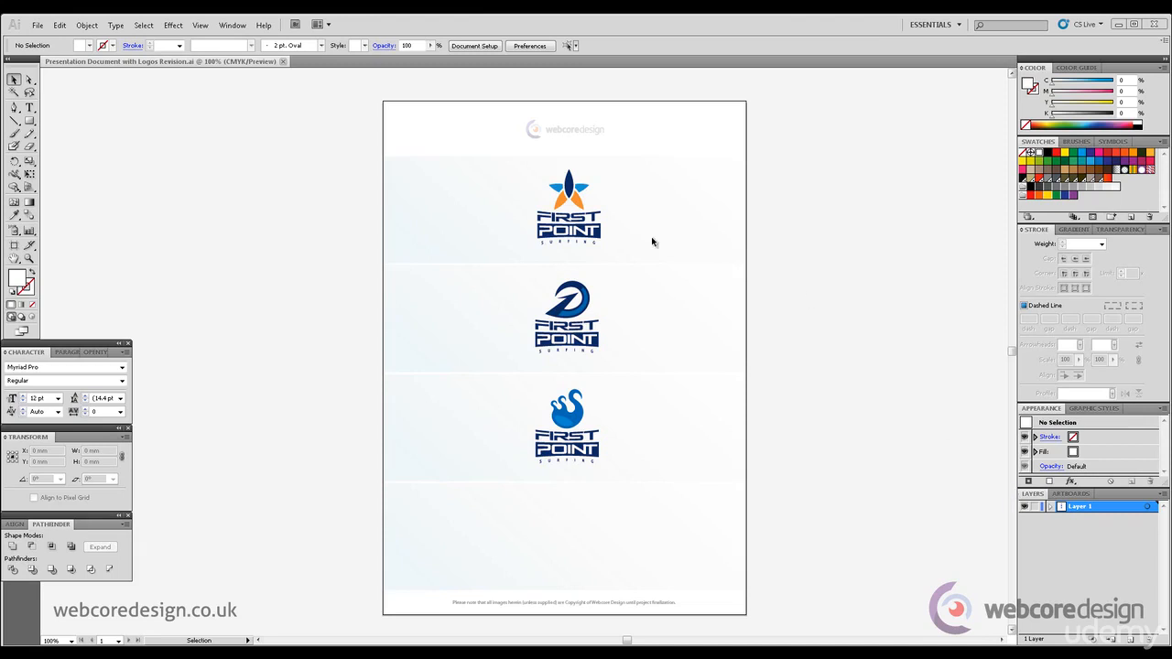
# Copy the middle First Point Surfing logo and create a new A4 landscape CMYK document in millimetres.
pyautogui.moveTo(632, 359); pyautogui.dragTo(474, 267)
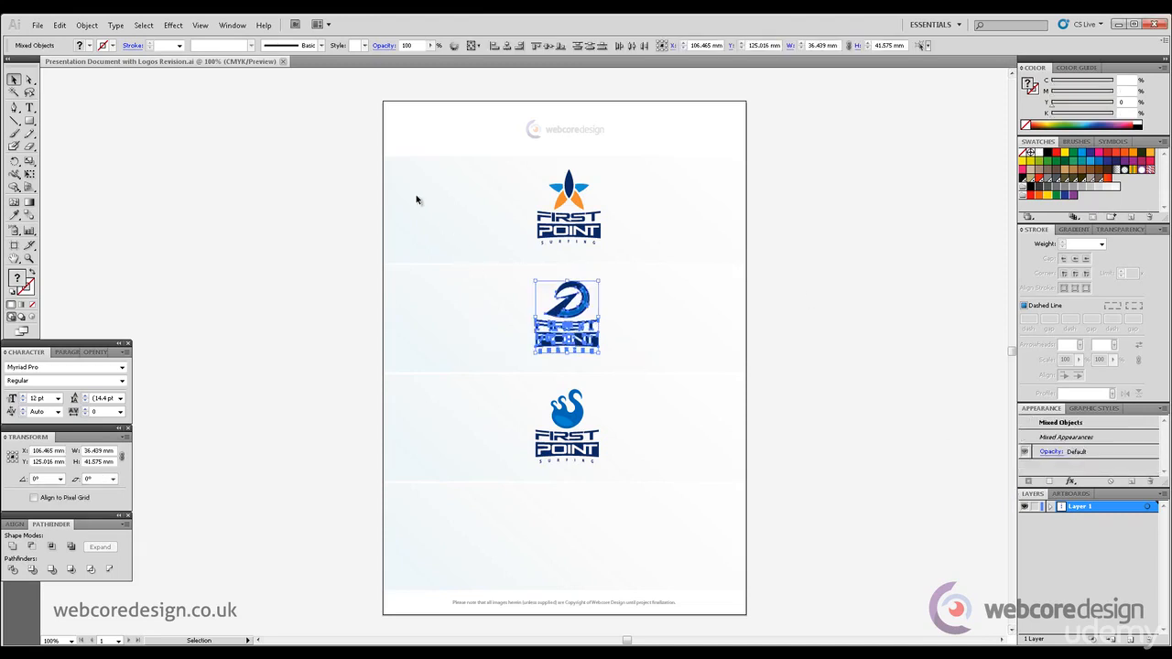
pyautogui.click(60, 25)
pyautogui.click(87, 83)
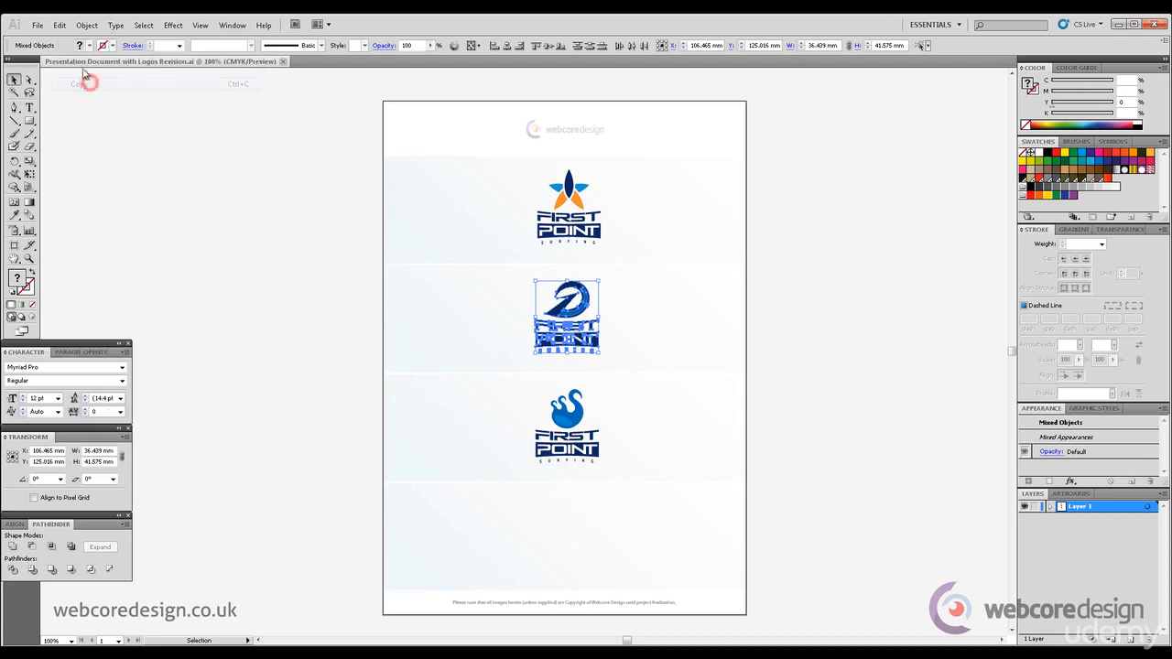
pyautogui.click(38, 24)
pyautogui.click(52, 40)
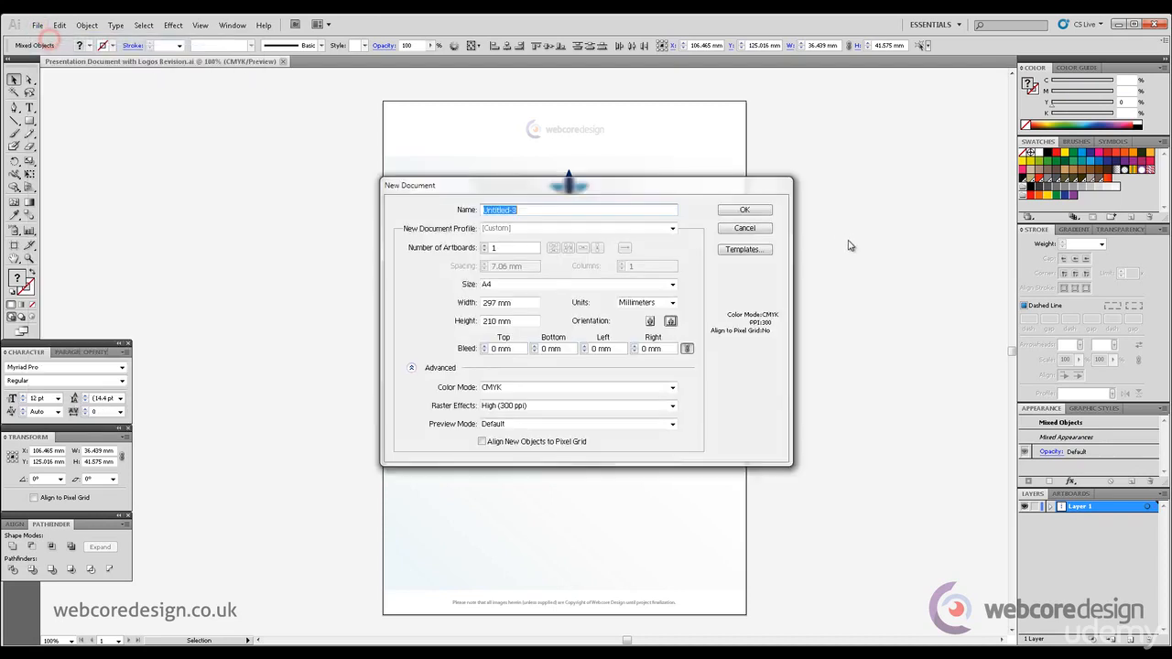
pyautogui.click(756, 211)
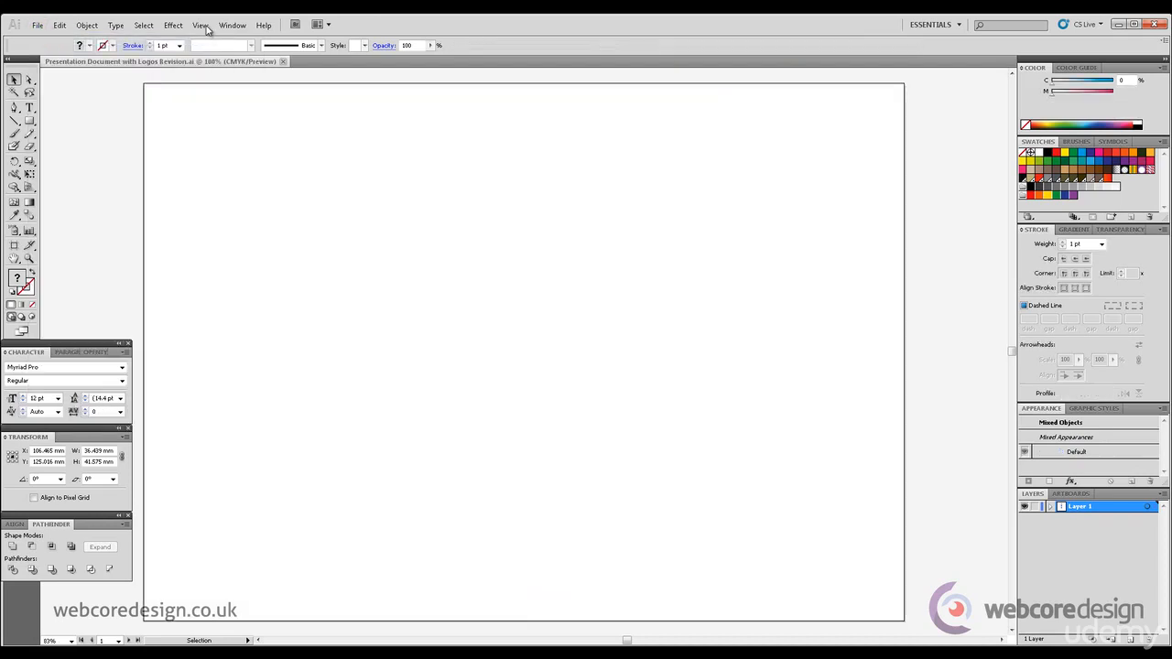
# Hide the artboards, then paste the copied logo and enlarge it proportionally to about 70 mm wide.
pyautogui.click(200, 25)
pyautogui.click(259, 205)
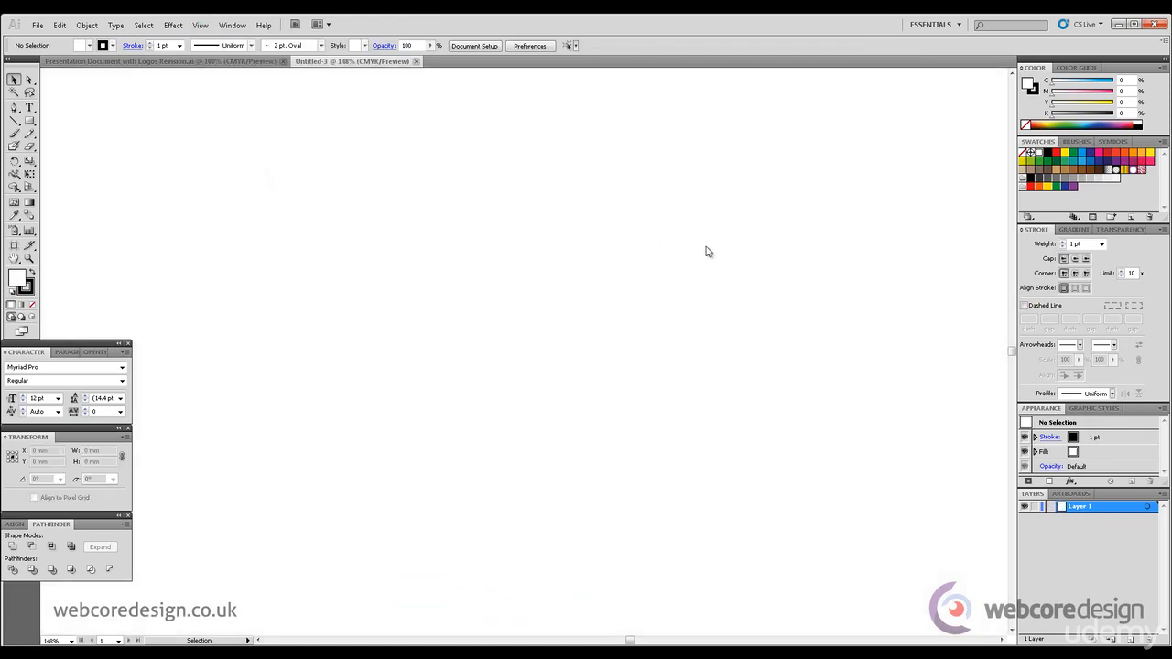
pyautogui.hotkey('ctrl', 'v')
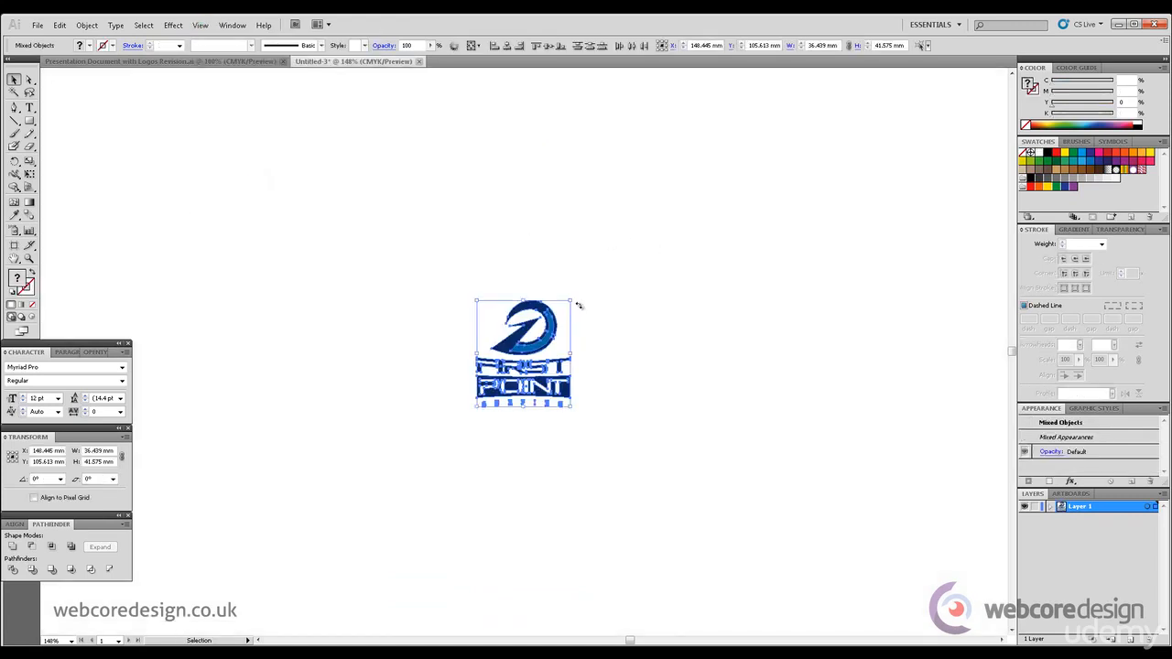
pyautogui.moveTo(573, 299); pyautogui.dragTo(655, 202)
pyautogui.click(829, 180)
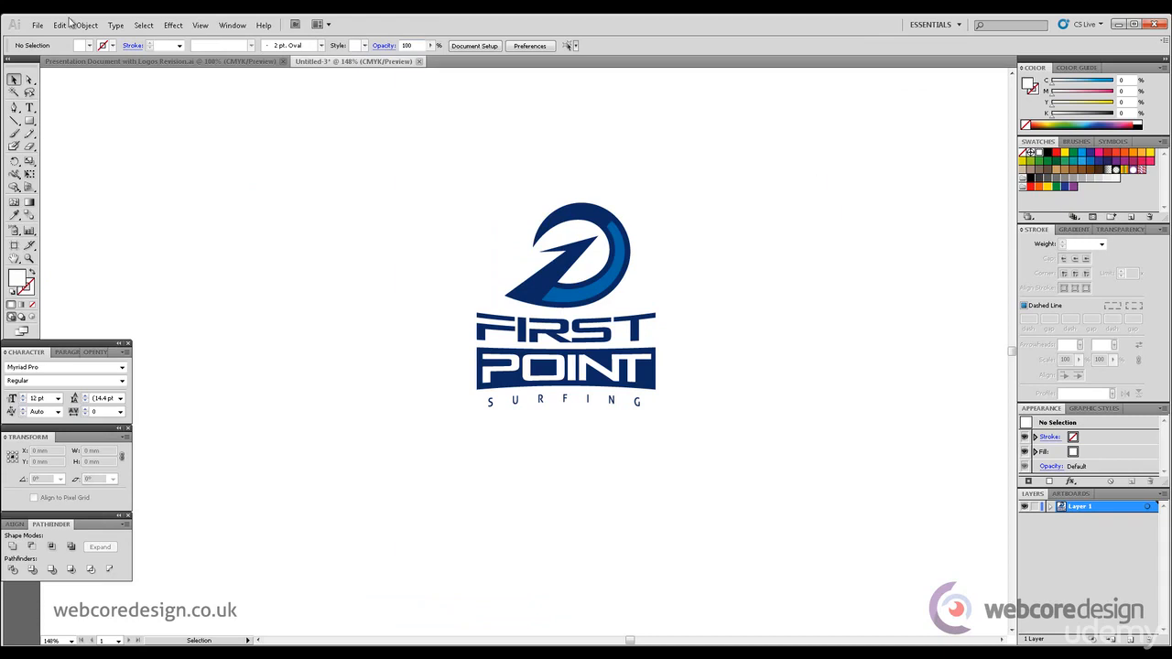
# Start saving the document under a new name, with a new Final subfolder inside the First Point Surfing folder as destination.
pyautogui.click(37, 26)
pyautogui.click(106, 167)
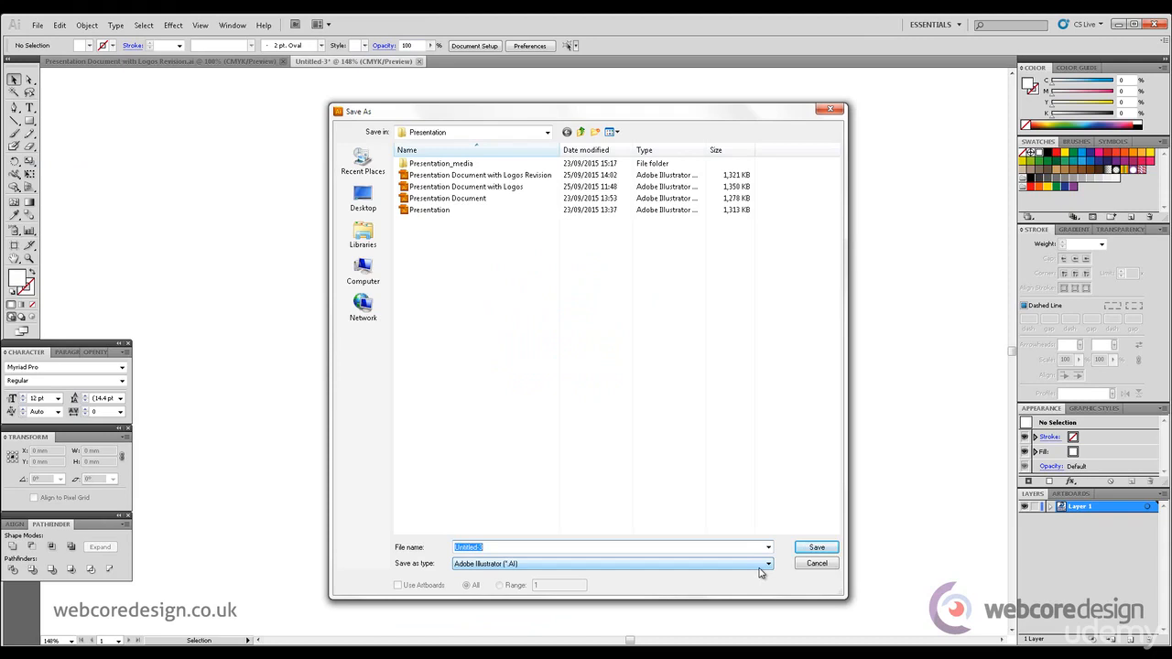
pyautogui.click(374, 170)
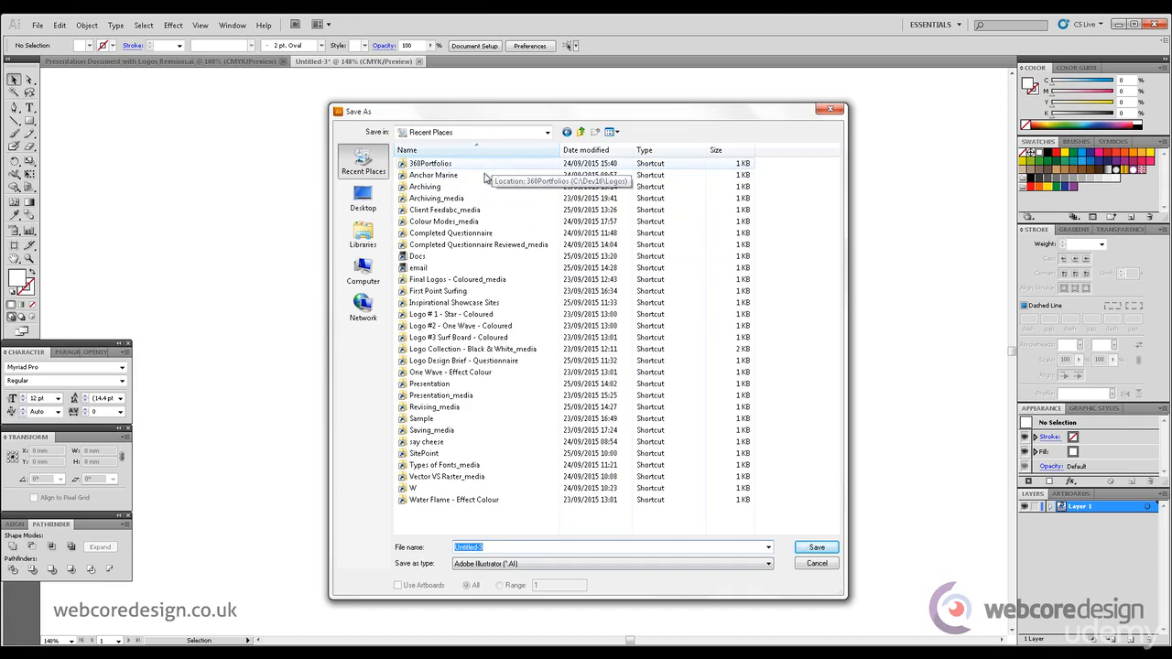
pyautogui.doubleClick(448, 290)
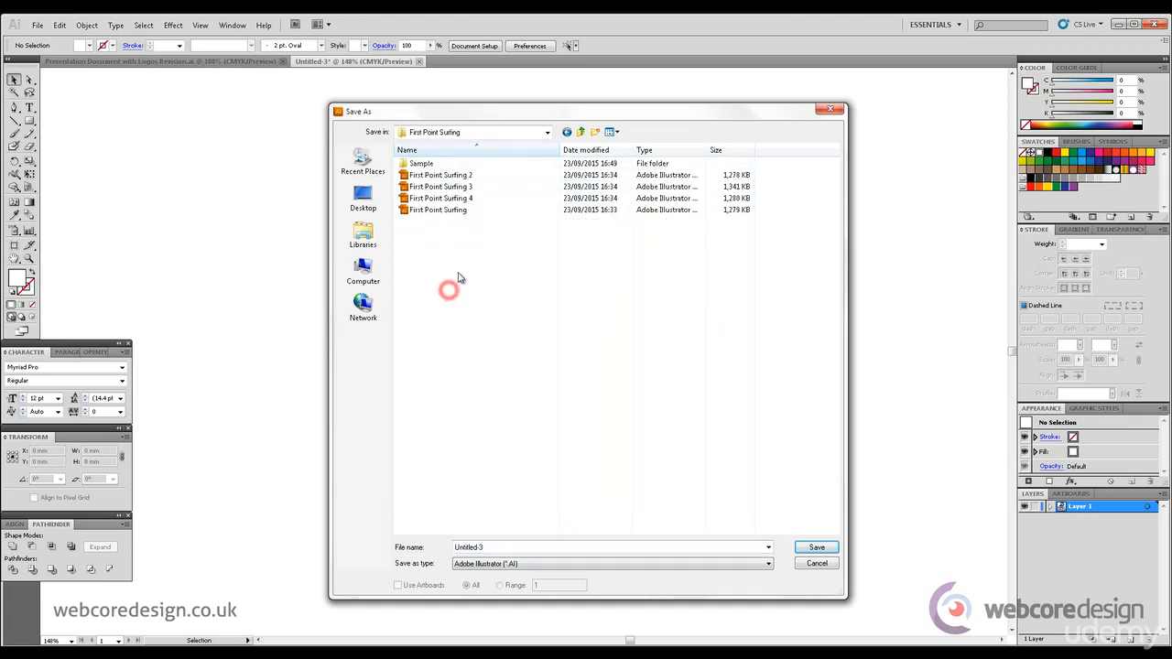
pyautogui.click(595, 131)
pyautogui.write('fINAL')
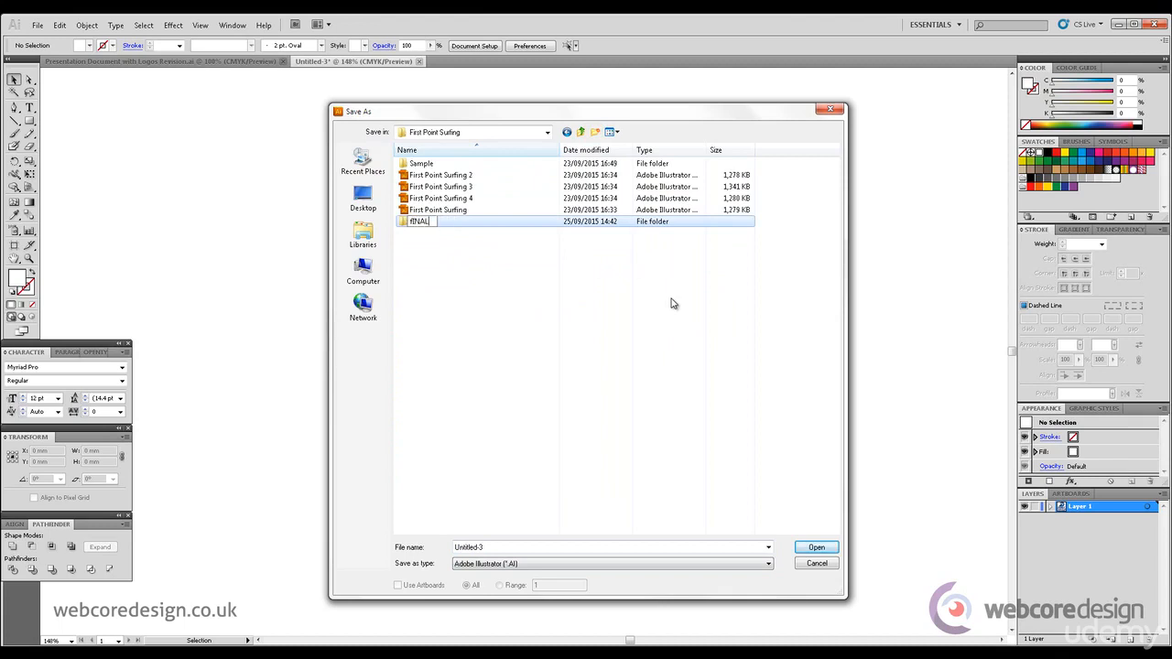
pyautogui.press('BackSpace')
pyautogui.press('BackSpace')
pyautogui.press('BackSpace')
pyautogui.press('BackSpace')
pyautogui.press('BackSpace')
pyautogui.write('FIn')
pyautogui.press('BackSpace')
pyautogui.press('BackSpace')
pyautogui.write('inal')
pyautogui.press('Return')
pyautogui.doubleClick(424, 222)
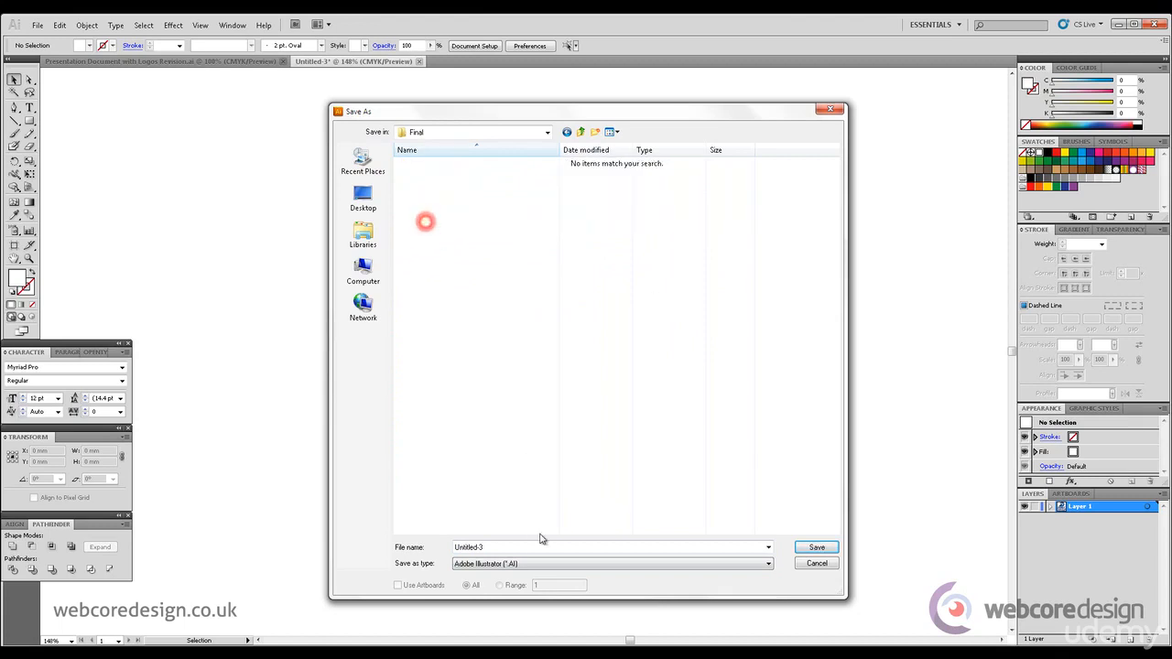
# Name the file First Point Surfing and save it in Adobe Illustrator (*.AI) format.
pyautogui.click(520, 546)
pyautogui.doubleClick(520, 547)
pyautogui.write('Fil')
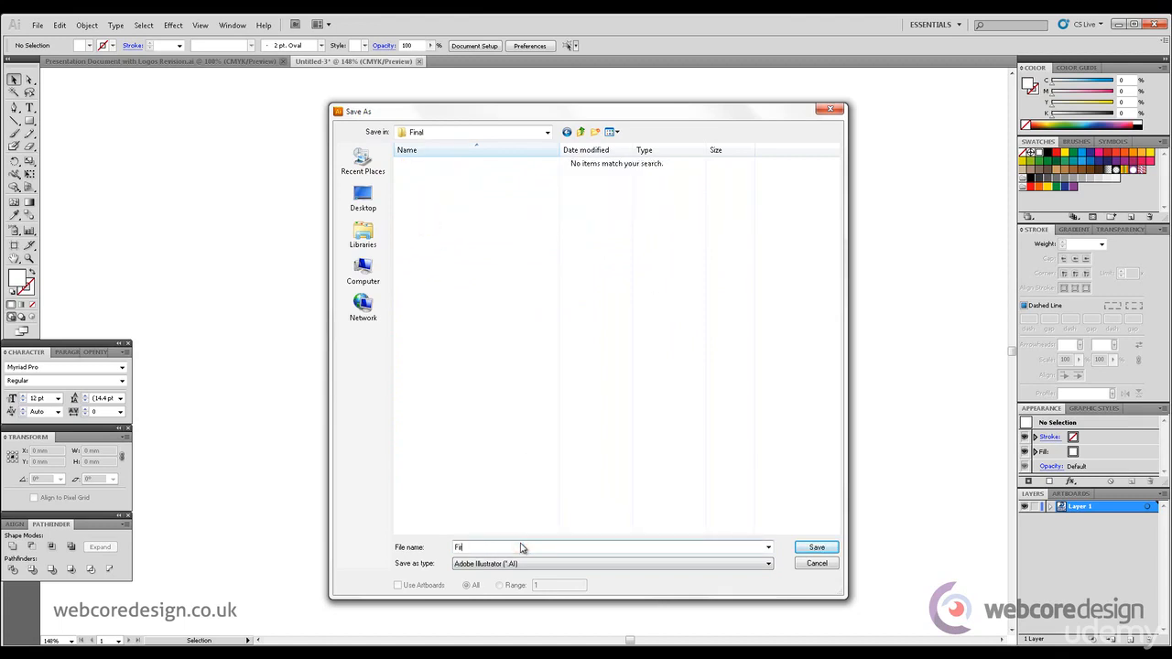
pyautogui.write('st Point Surfing')
pyautogui.click(820, 548)
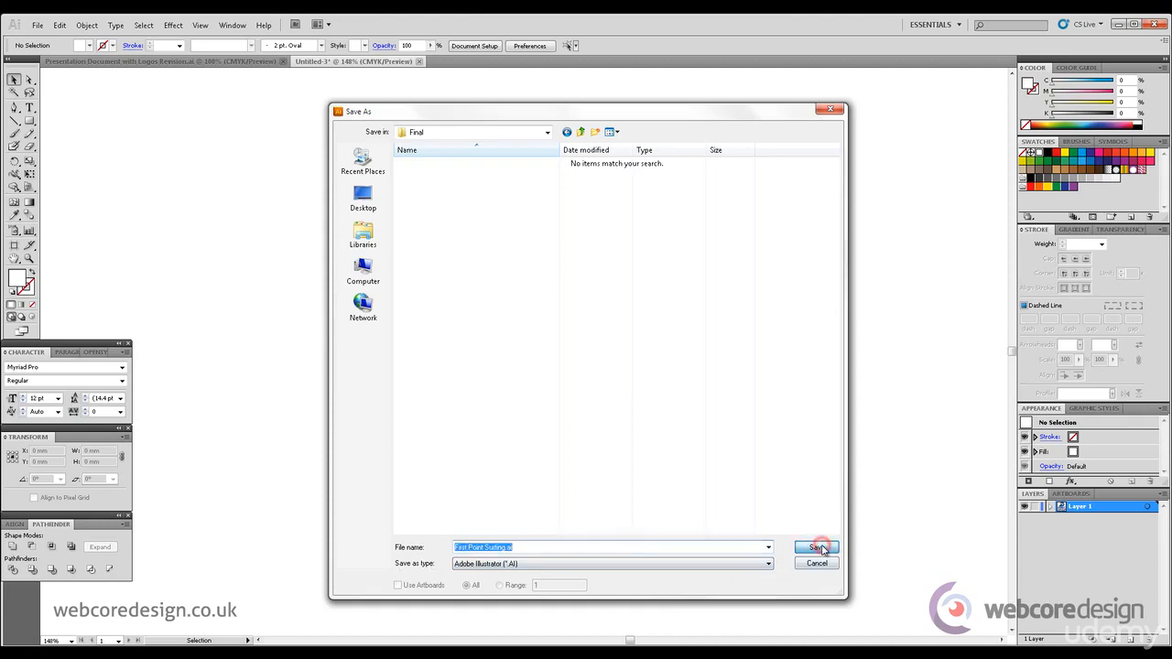
pyautogui.click(820, 547)
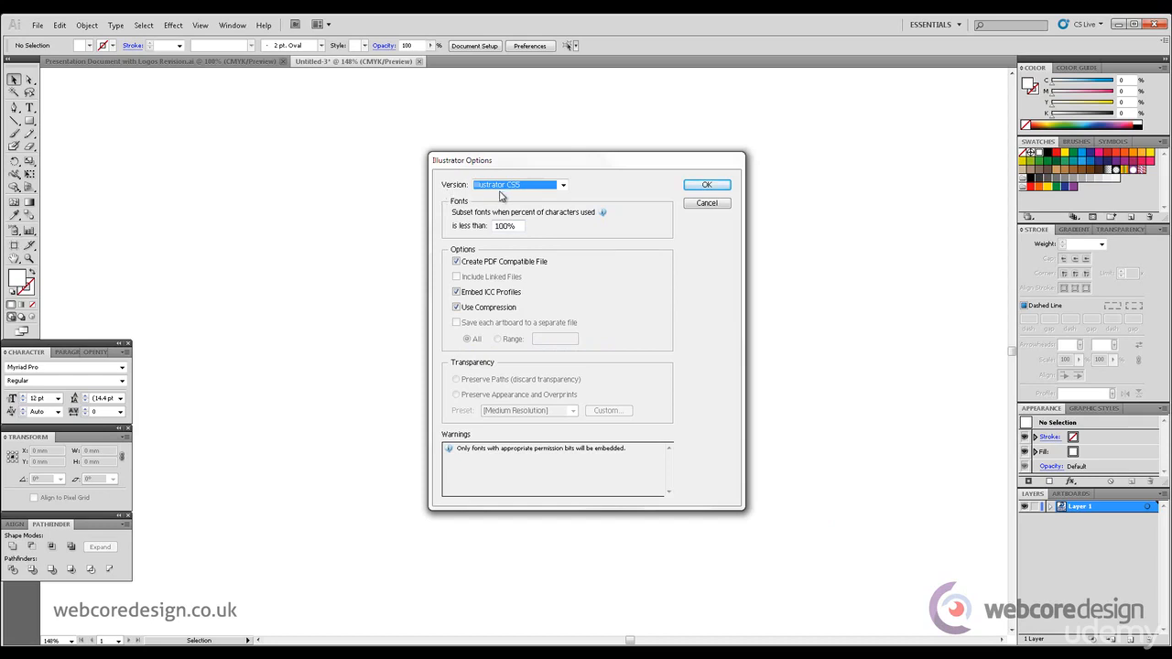
# Set the Illustrator file's version to Illustrator CS and complete the save.
pyautogui.click(565, 186)
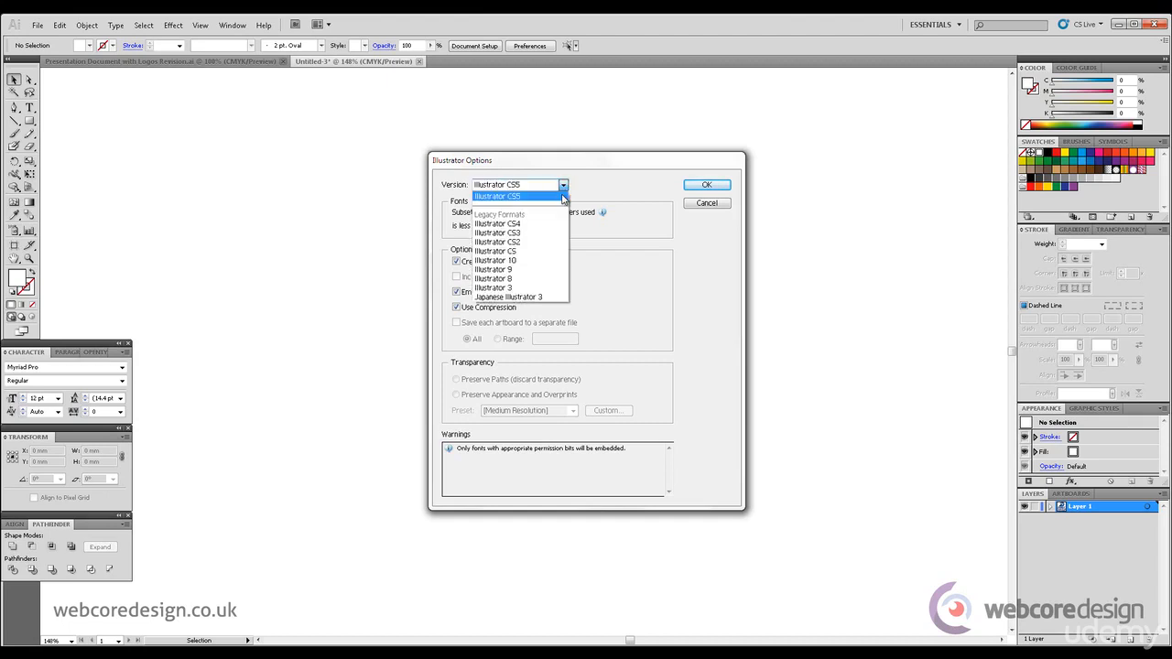
pyautogui.click(550, 255)
pyautogui.moveTo(589, 163); pyautogui.dragTo(836, 176)
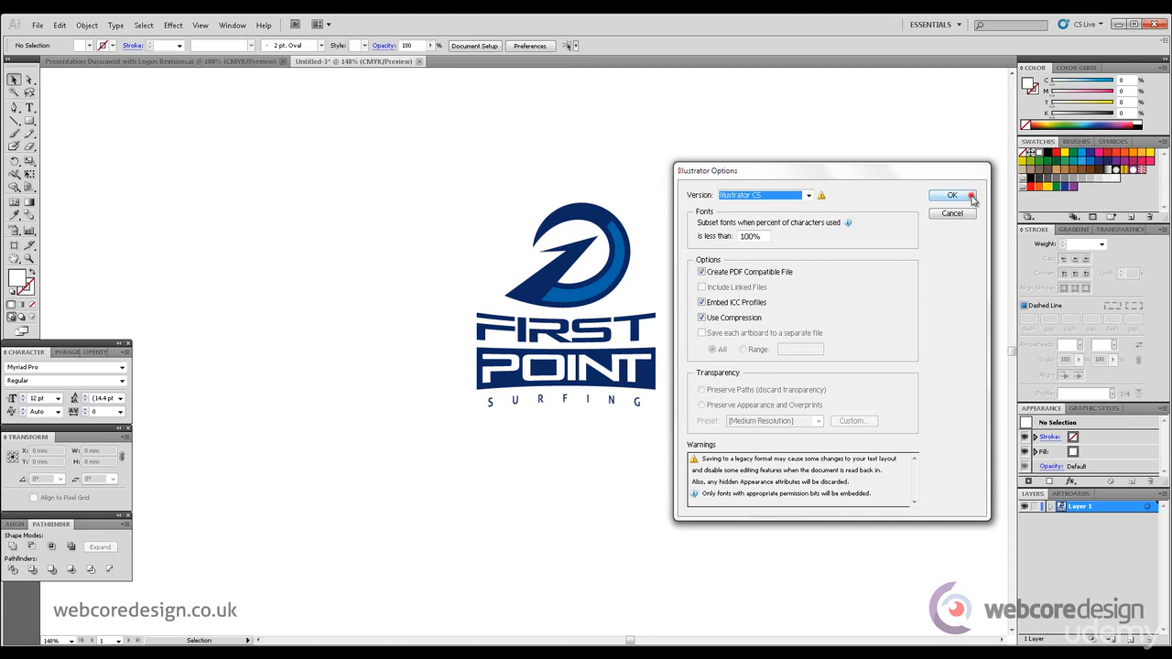
pyautogui.click(973, 200)
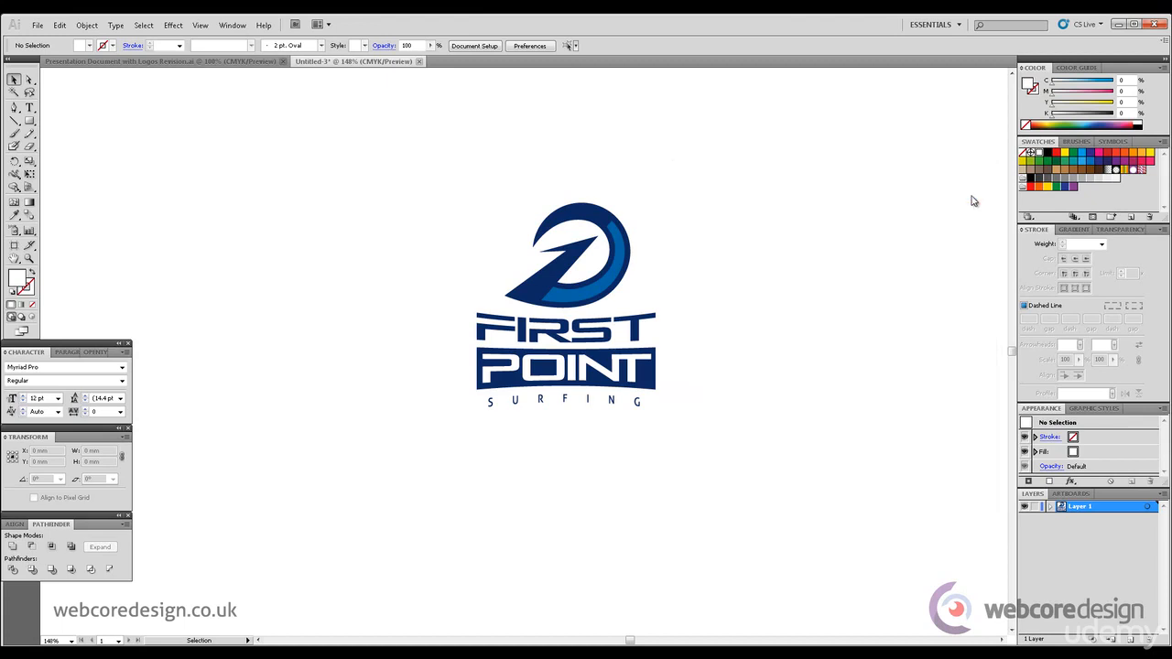
# Save the logo as First Point Surfing.eps in the Final folder, using the Illustrator CS EPS version.
pyautogui.click(36, 25)
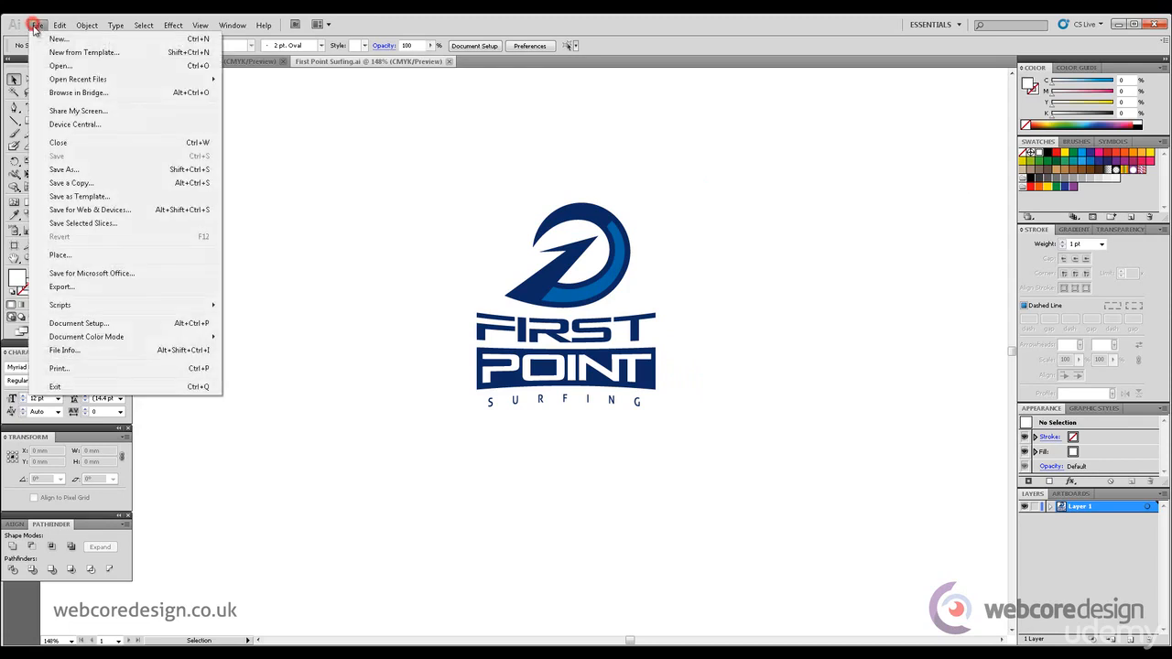
pyautogui.click(107, 173)
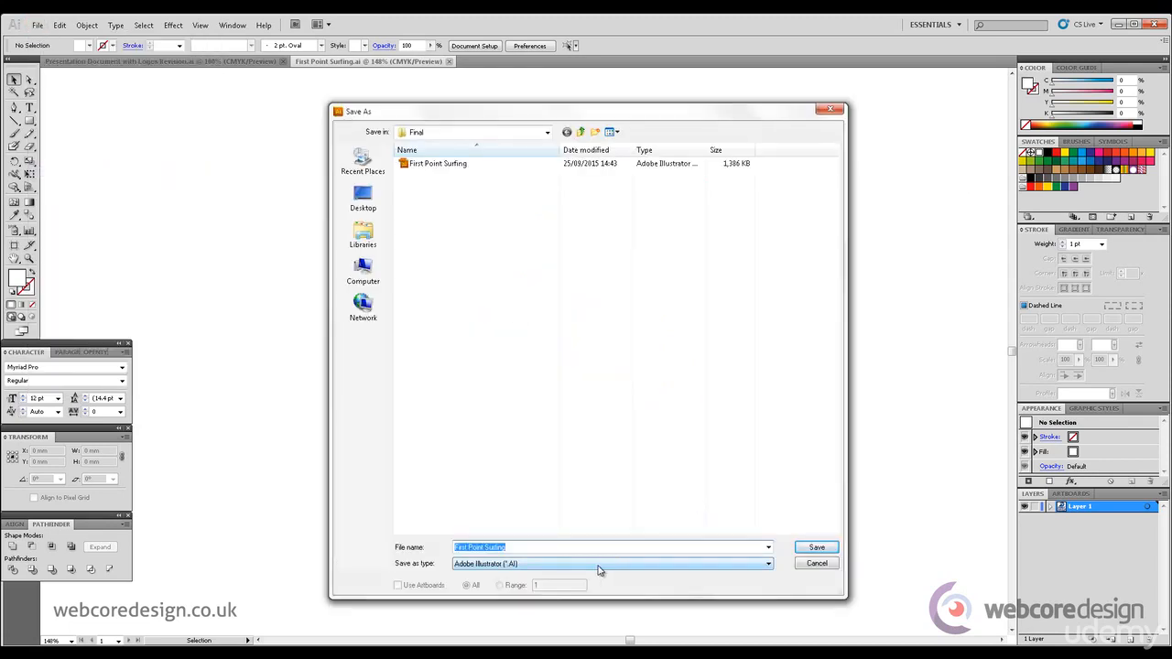
pyautogui.click(738, 568)
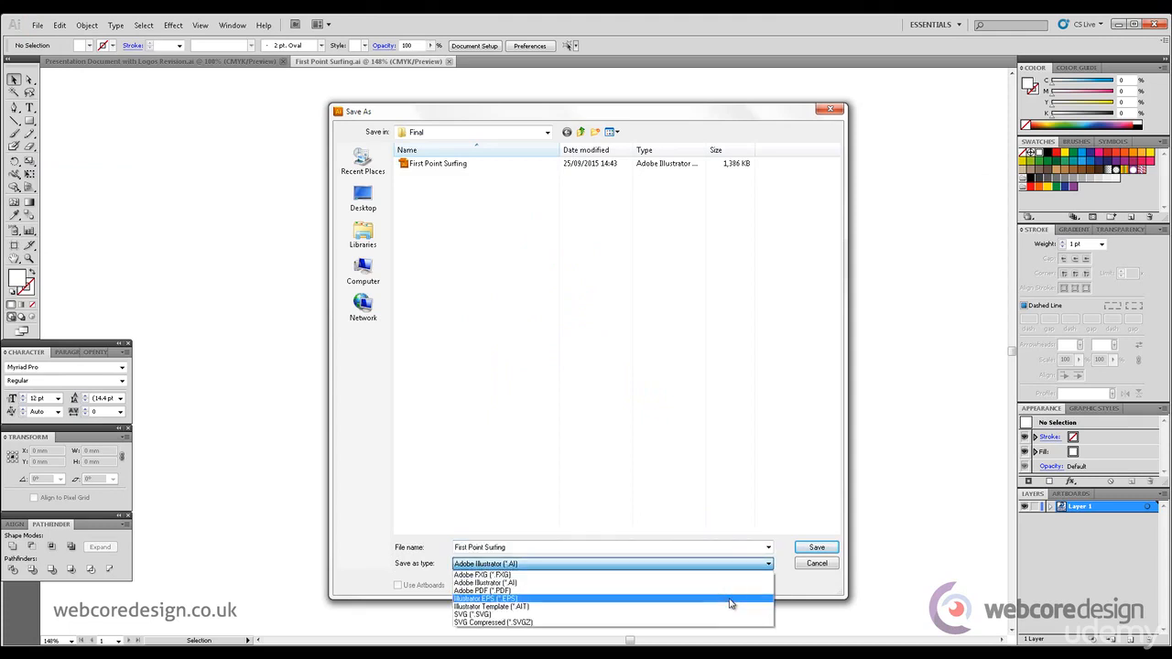
pyautogui.click(729, 599)
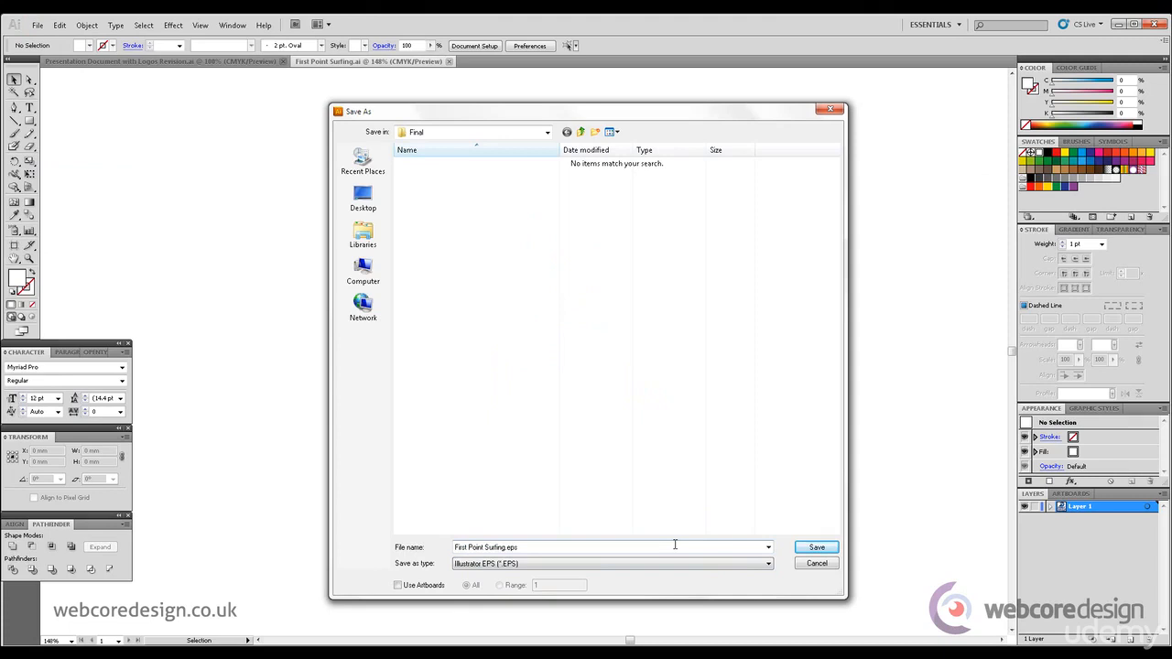
pyautogui.click(828, 548)
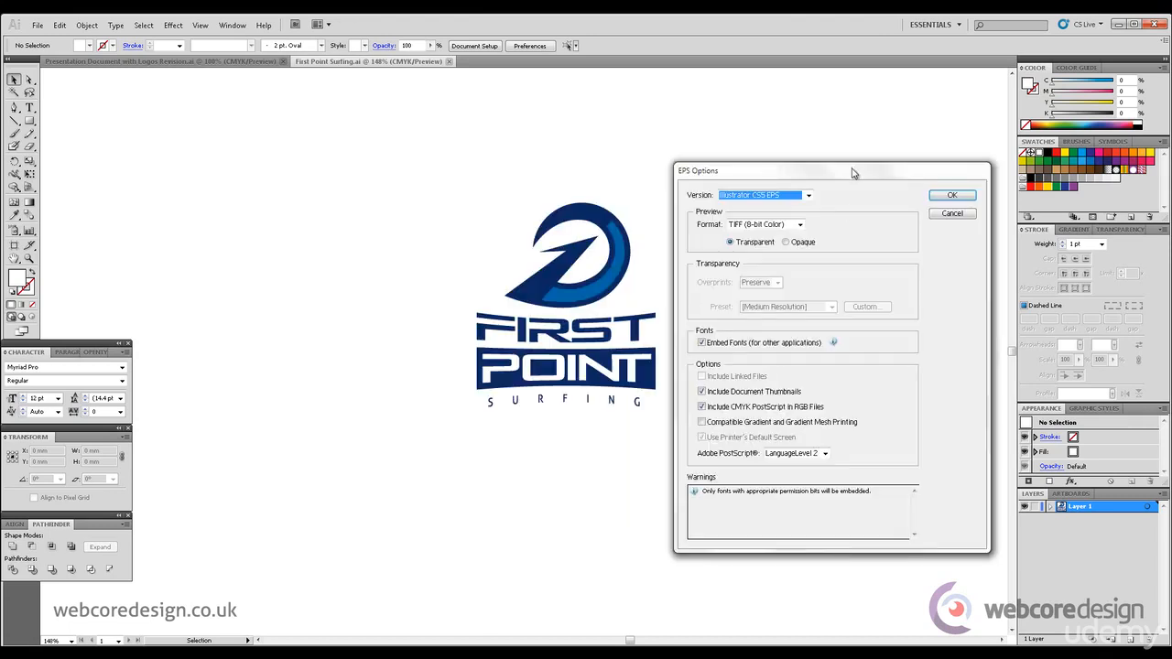
pyautogui.click(809, 195)
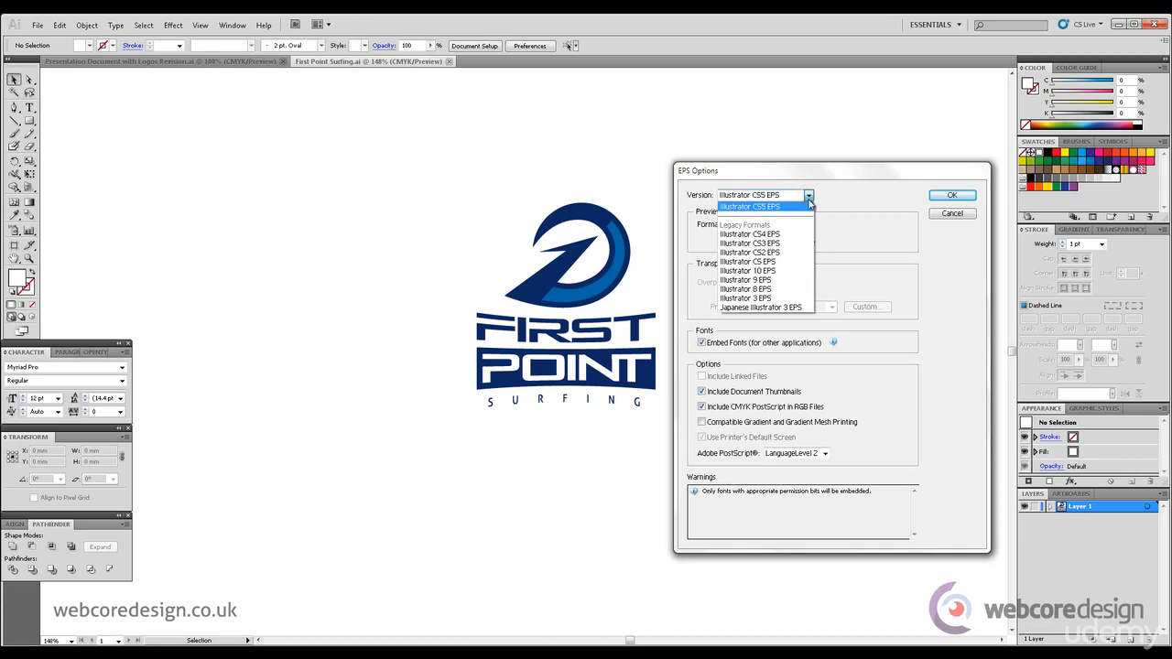
pyautogui.click(799, 263)
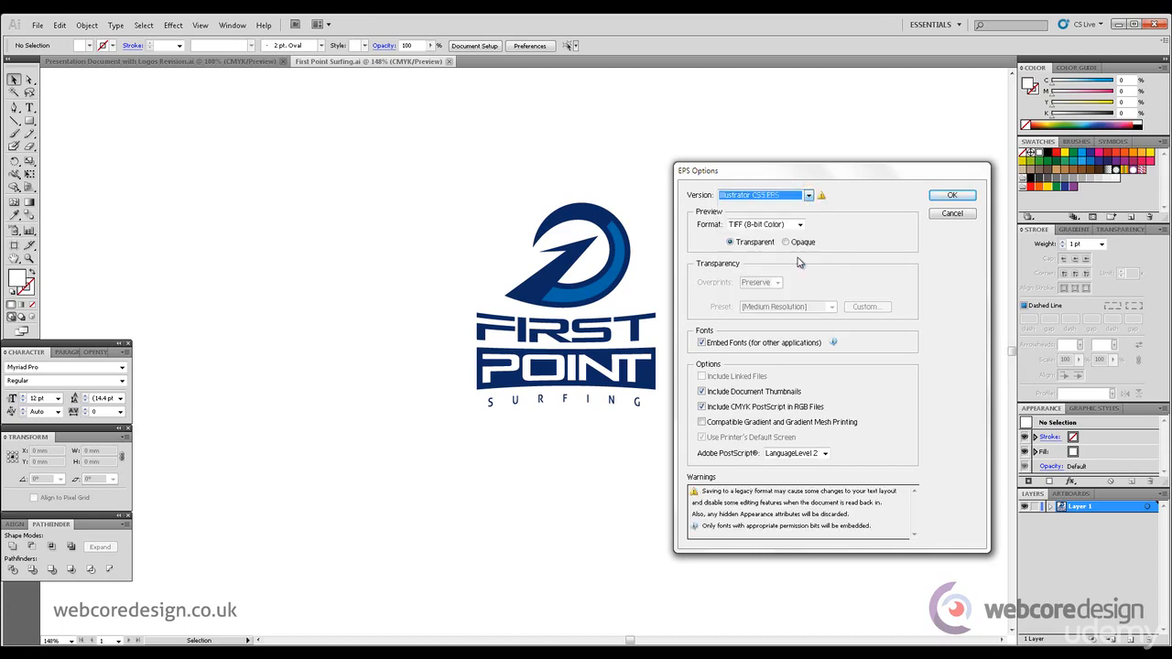
pyautogui.click(951, 196)
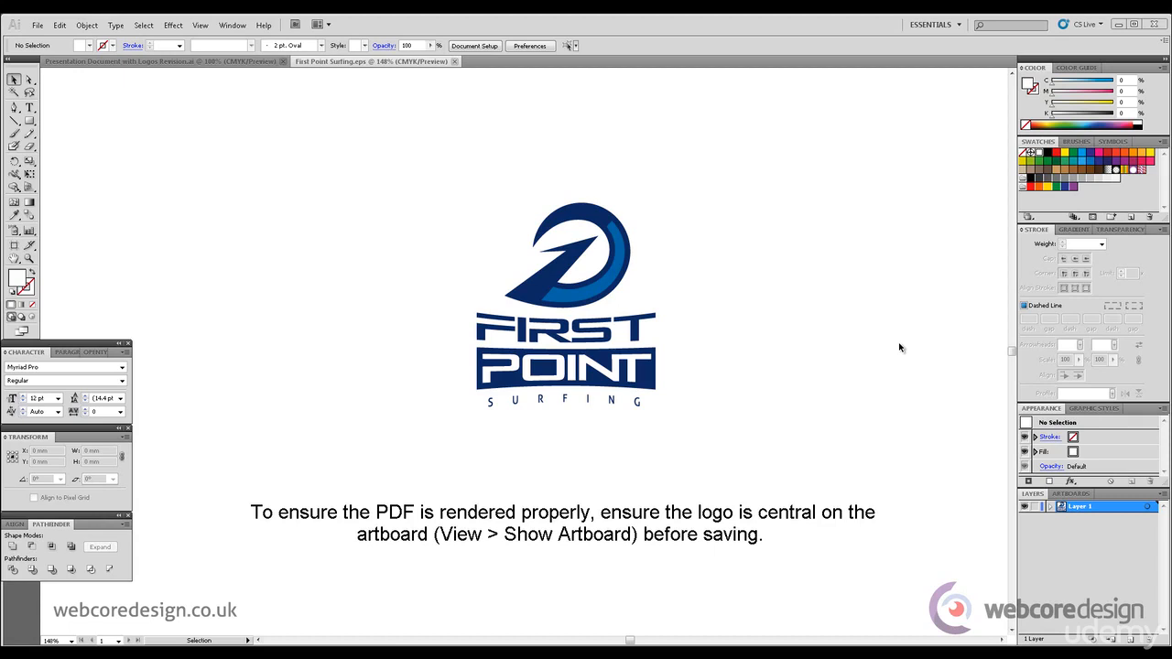
# Save the logo as First Point Surfing.pdf in the Final folder with the Illustrator Default preset.
pyautogui.click(37, 25)
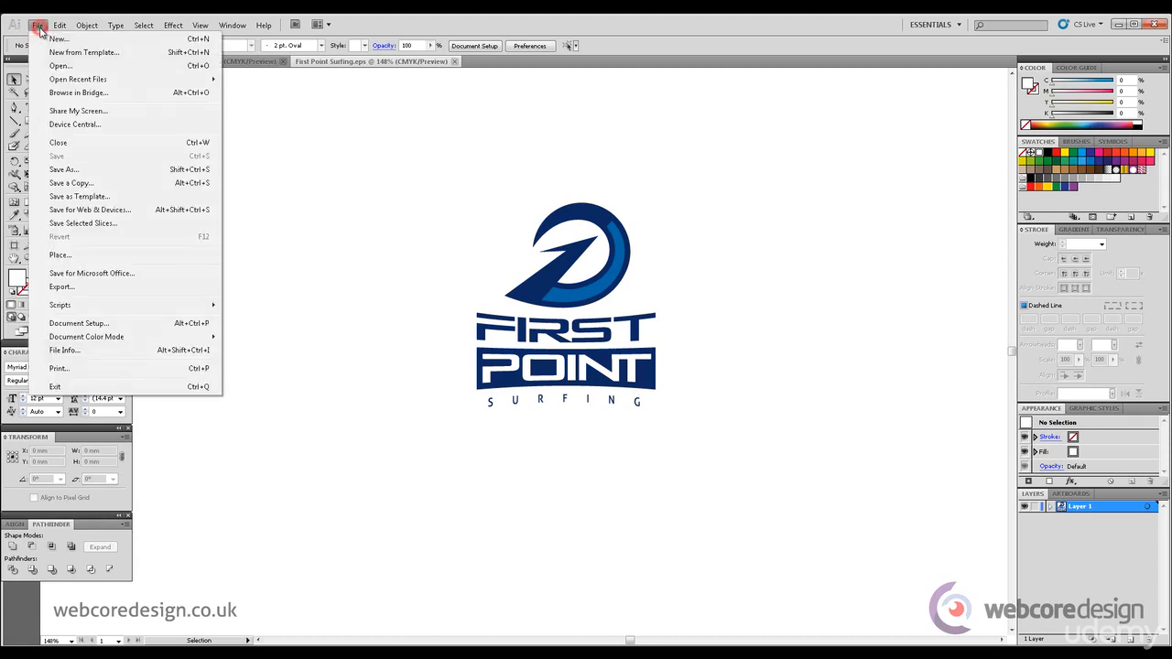
pyautogui.click(93, 170)
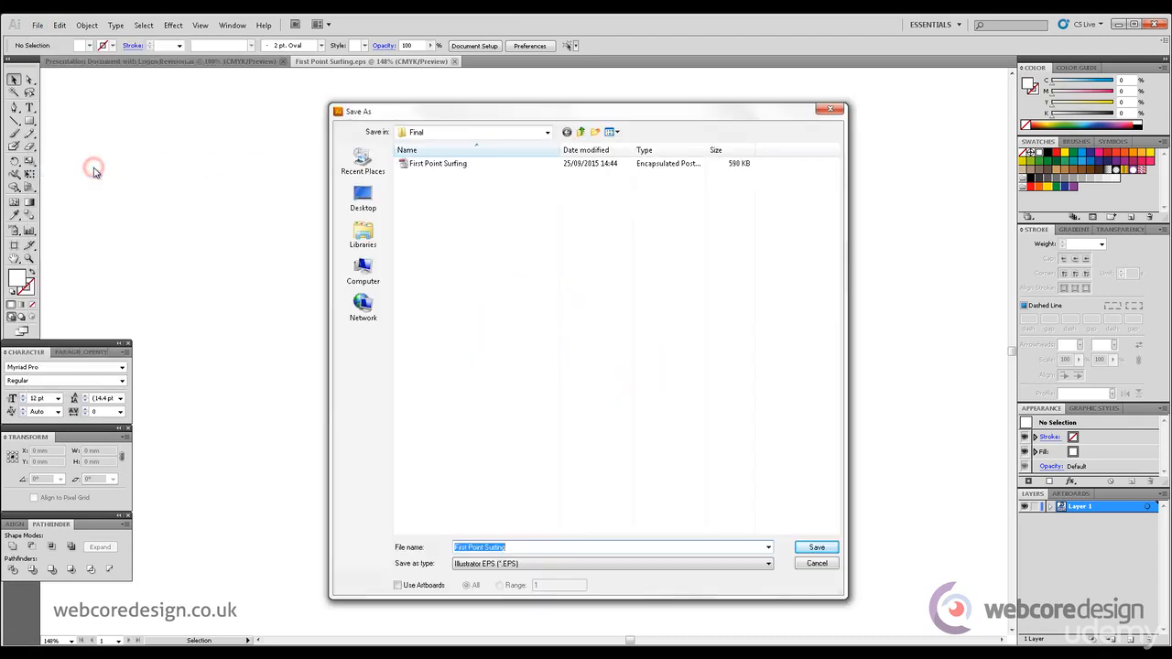
pyautogui.click(635, 563)
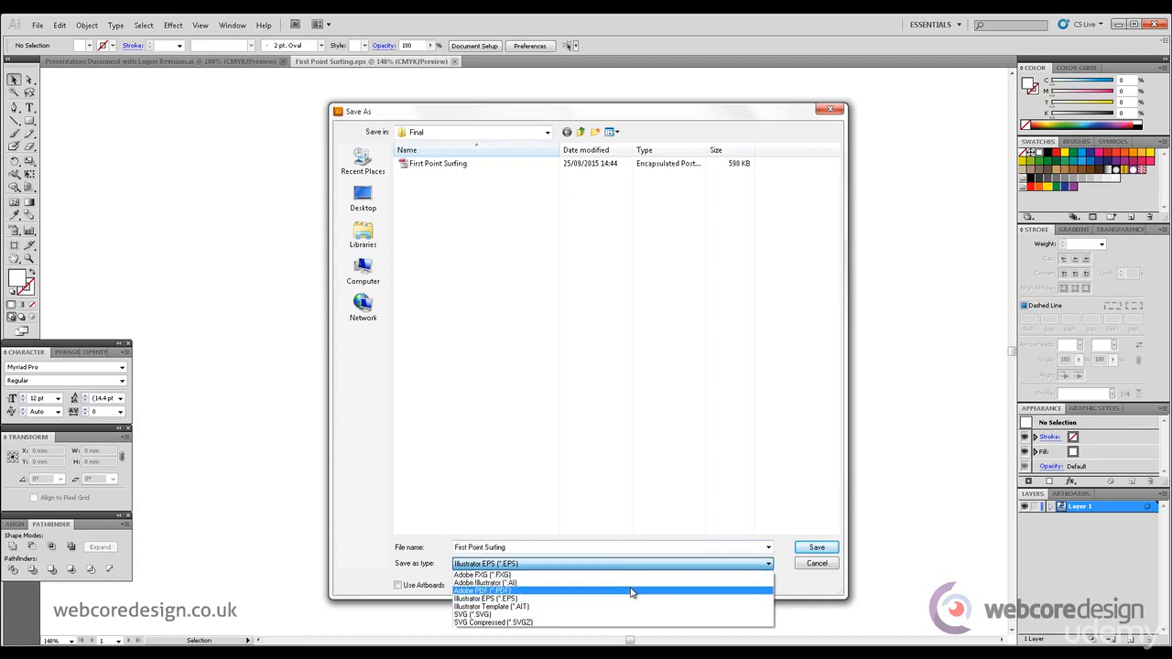
pyautogui.click(631, 591)
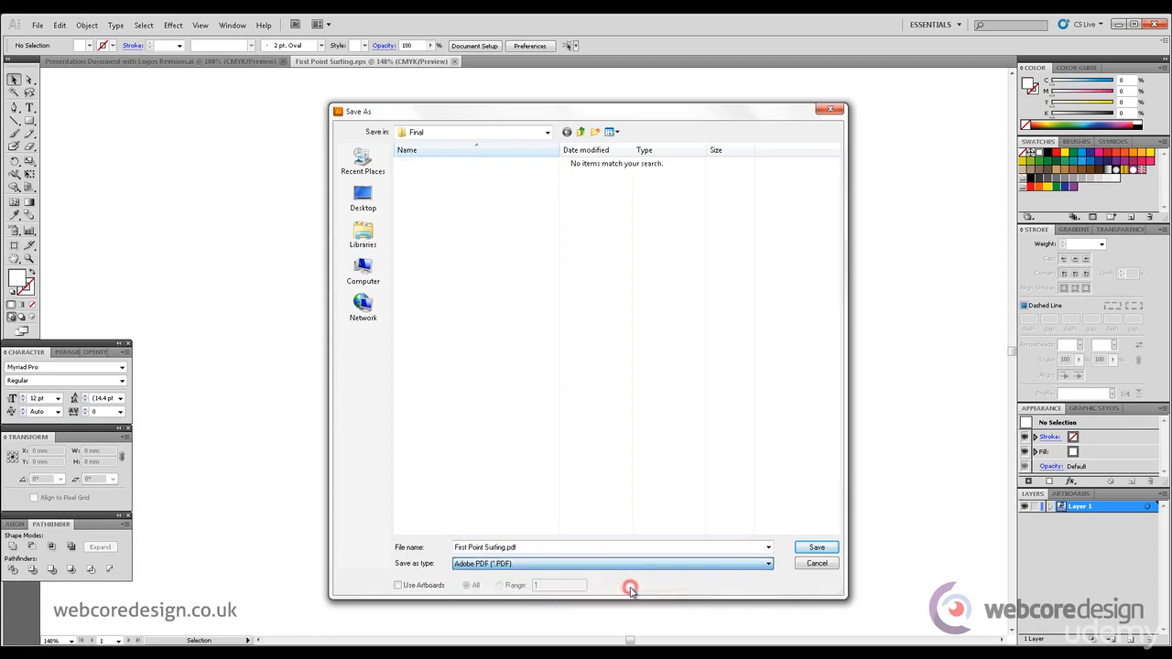
pyautogui.click(815, 550)
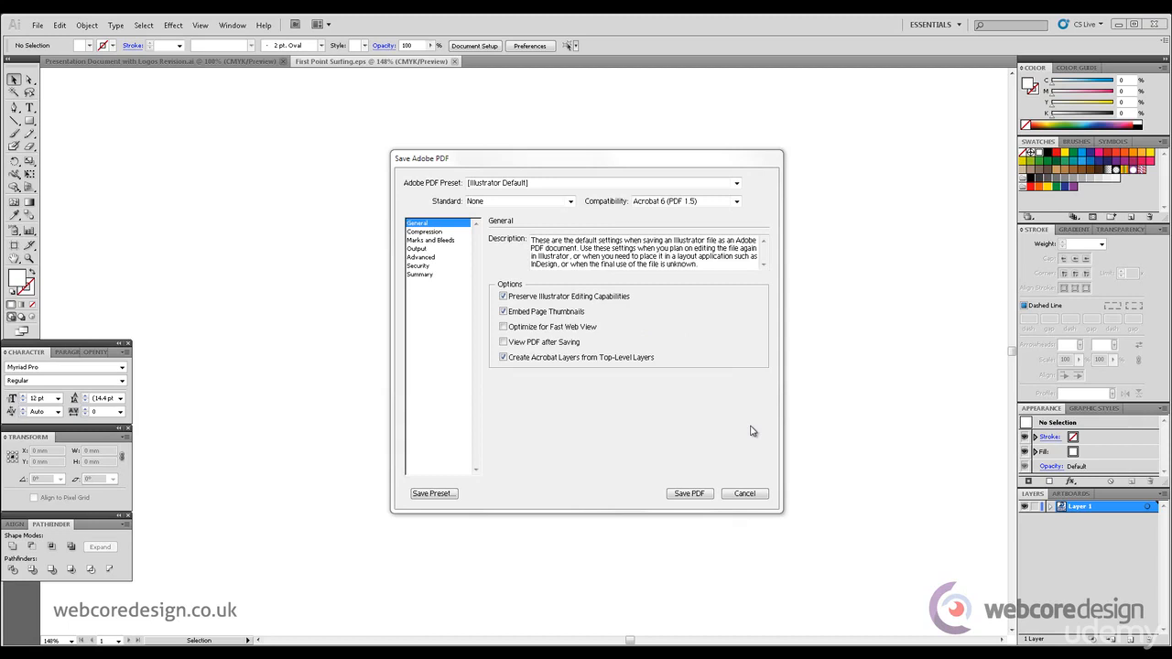
pyautogui.click(701, 494)
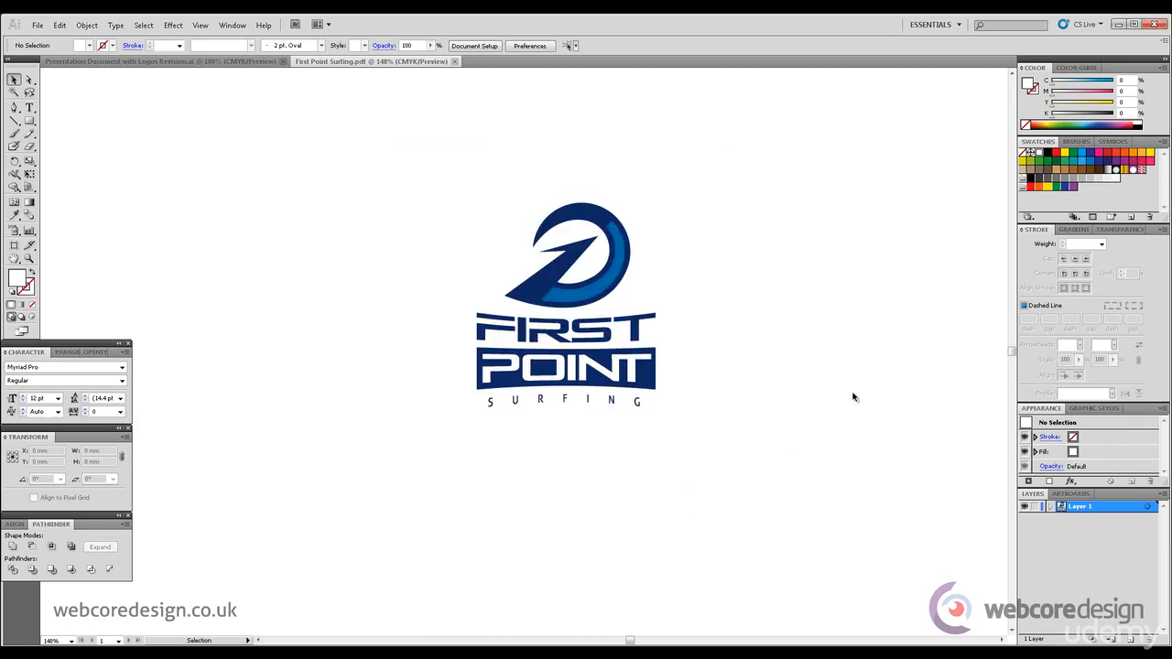
# Select the whole logo and move it up and to the left on the canvas.
pyautogui.press('z')
pyautogui.hotkey('ctrl', '=')
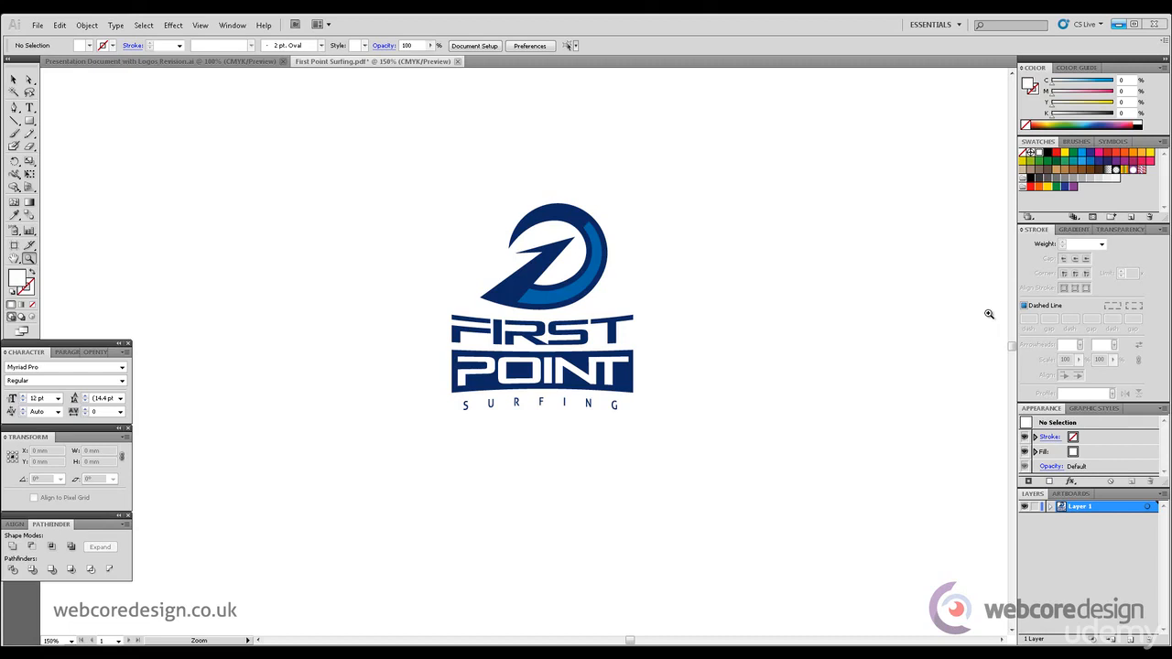
pyautogui.click(13, 79)
pyautogui.moveTo(253, 144); pyautogui.dragTo(717, 489)
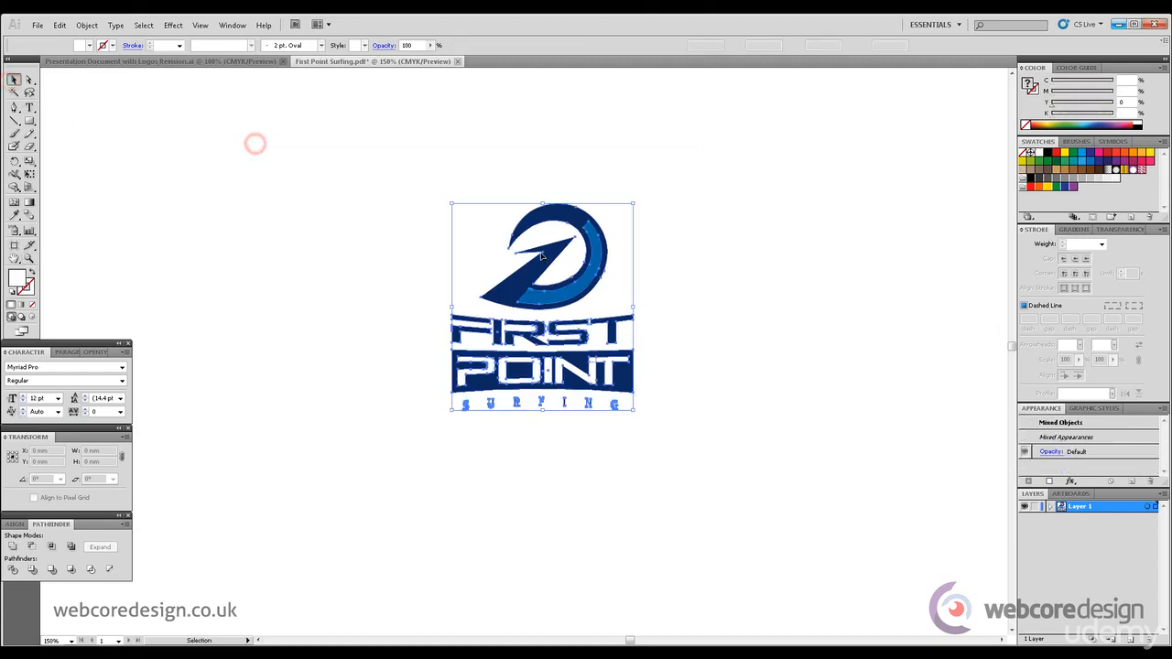
pyautogui.moveTo(542, 256); pyautogui.dragTo(252, 123)
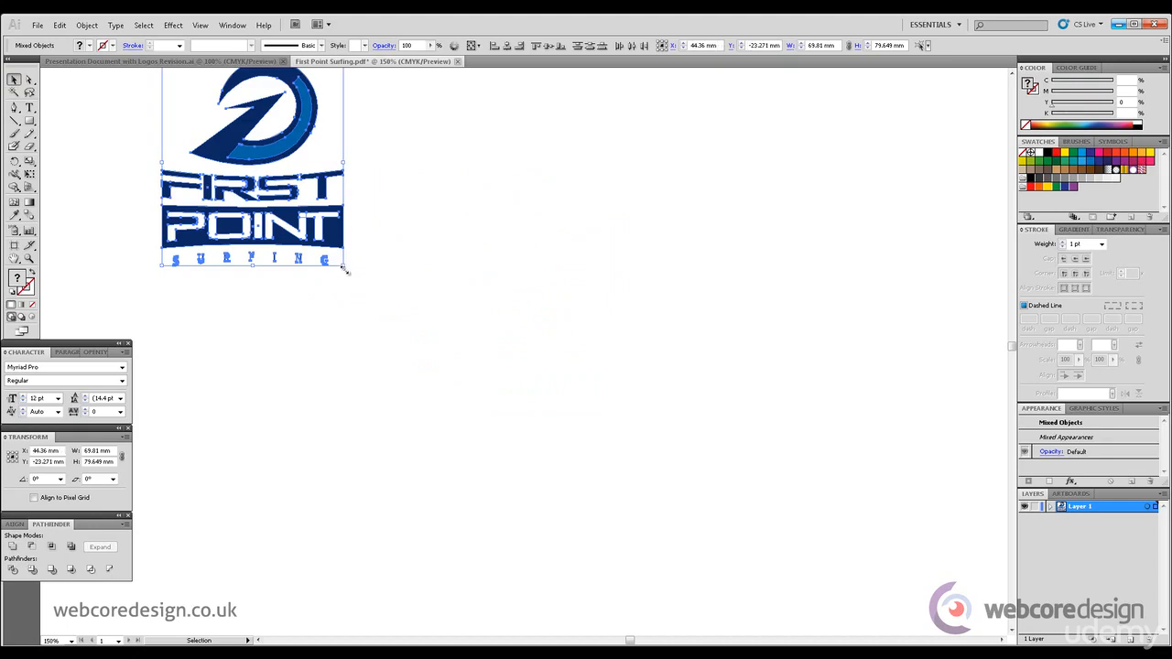
# Scale the whole logo up proportionally to about 306 mm wide, keeping its upper-left corner fixed.
pyautogui.moveTo(345, 269); pyautogui.dragTo(804, 559)
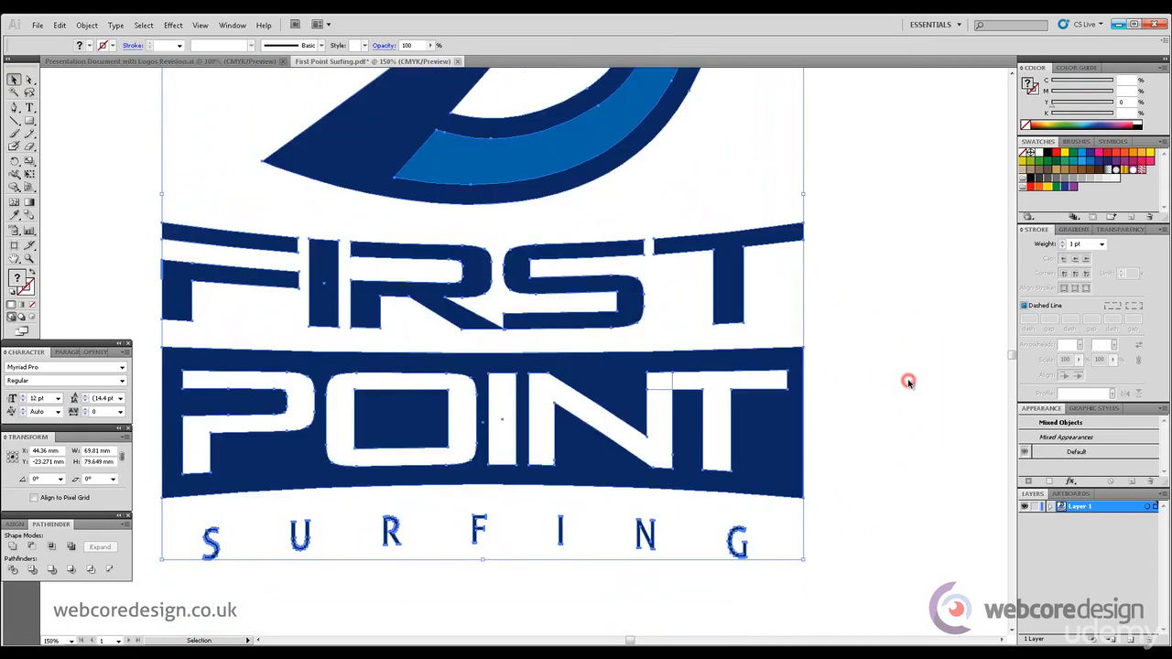
pyautogui.click(909, 381)
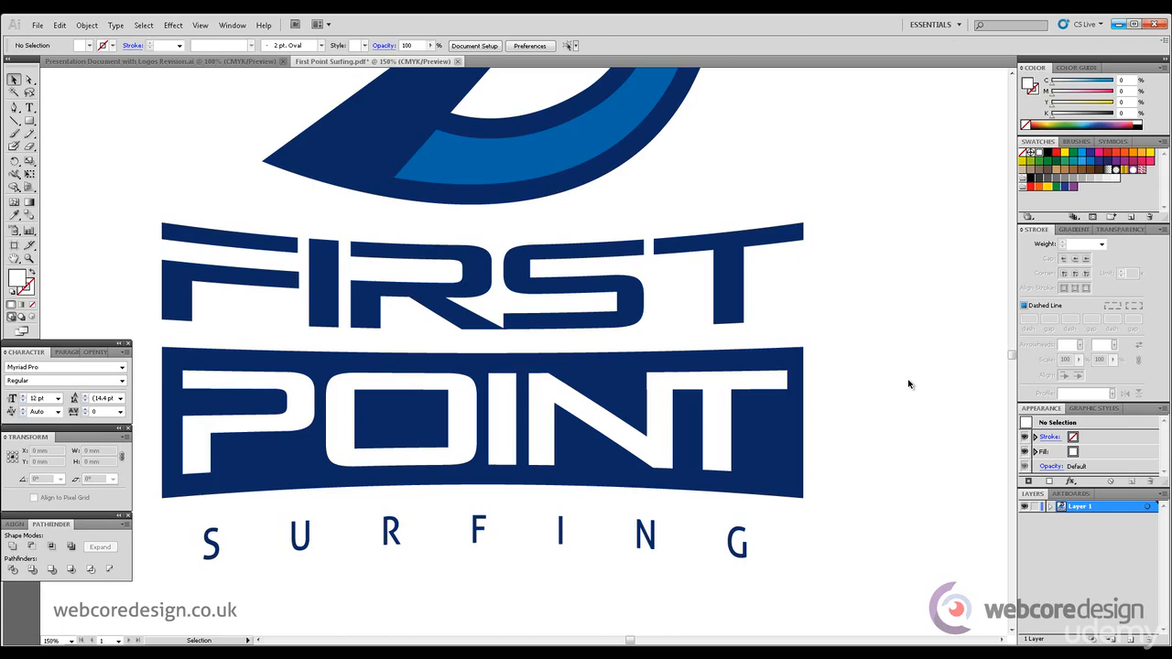
pyautogui.moveTo(866, 524); pyautogui.dragTo(772, 509)
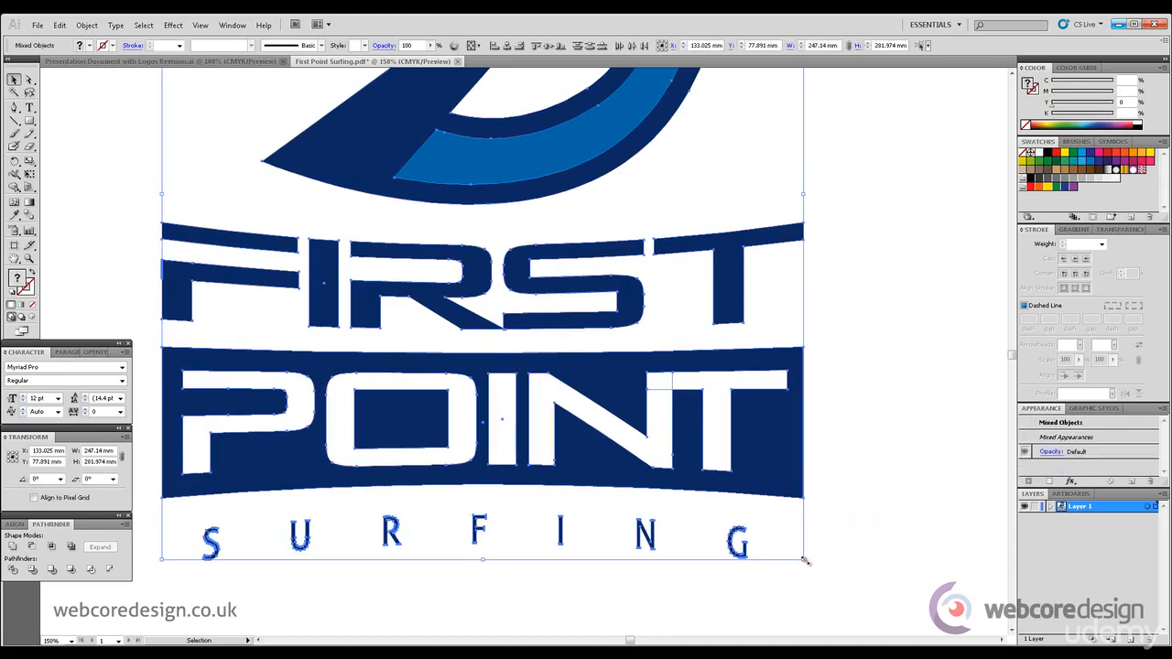
pyautogui.moveTo(806, 561); pyautogui.dragTo(955, 604)
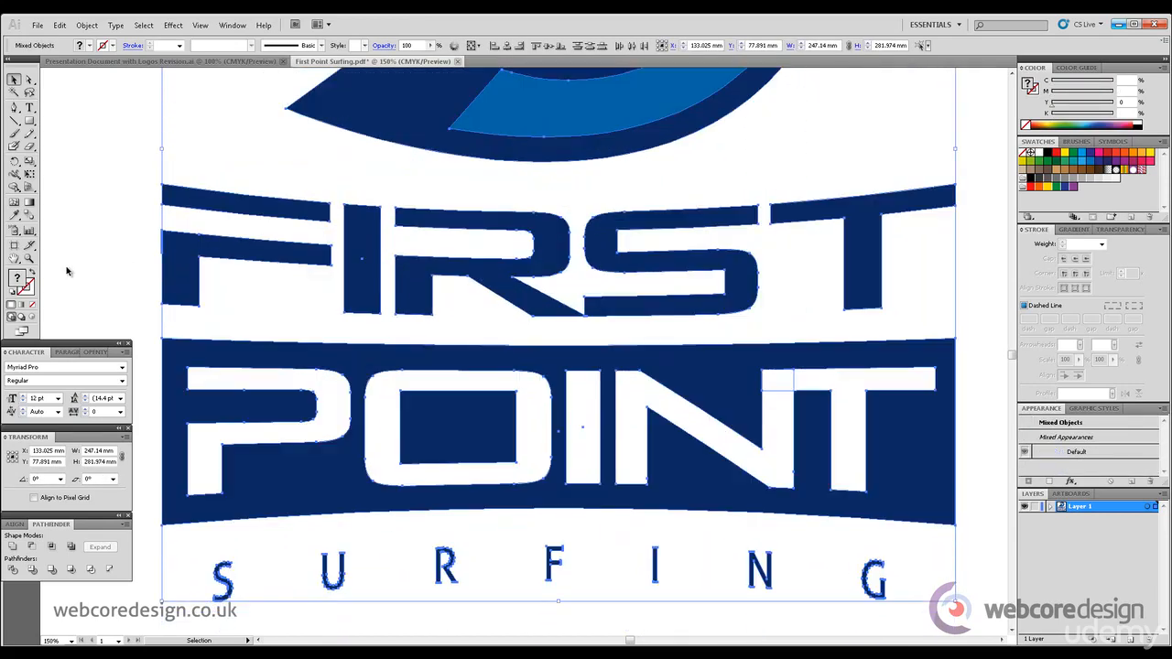
# Enlarge the logo further so it spans almost the full width of the canvas at 100% zoom, and deselect it.
pyautogui.click(29, 259)
pyautogui.keyDown('alt'); pyautogui.click(596, 348); pyautogui.keyUp('alt')
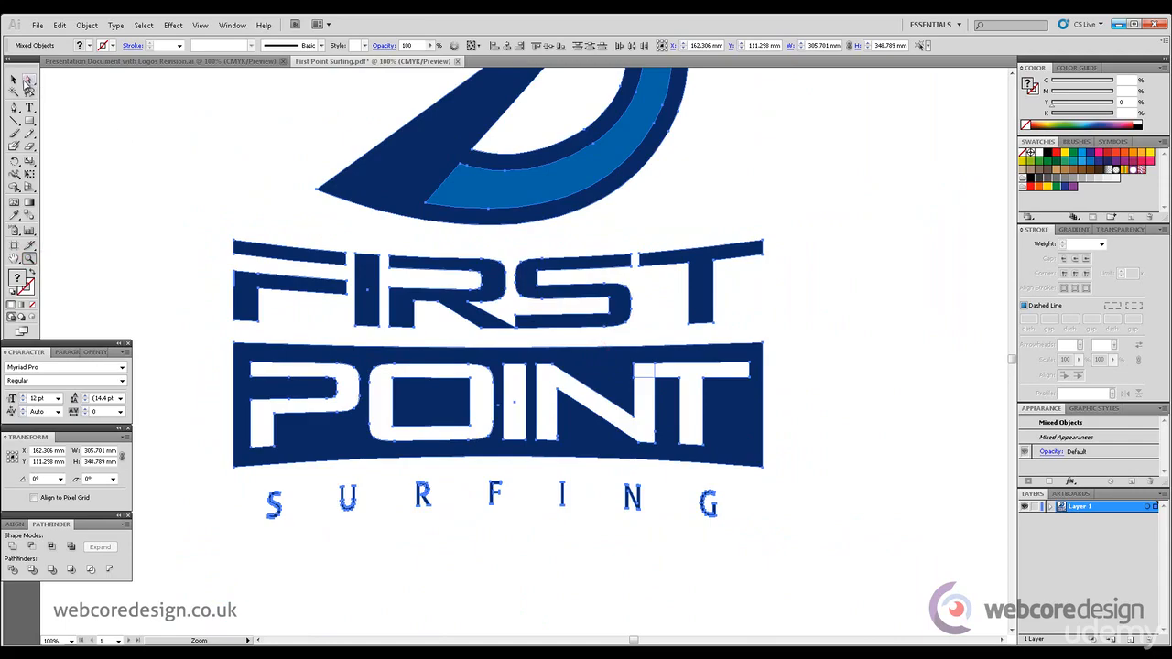
pyautogui.click(14, 80)
pyautogui.moveTo(762, 517); pyautogui.dragTo(997, 555)
pyautogui.click(873, 607)
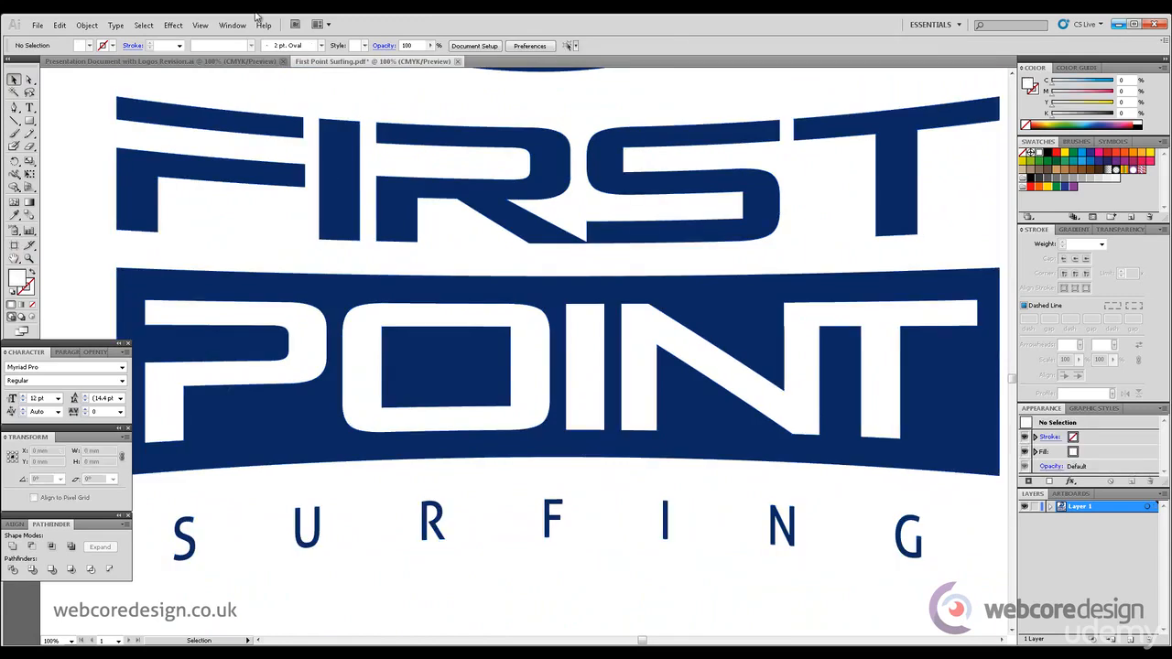
# Export the logo for web as a transparent PNG-24 named First-Point-Surfing in the First Point Surfing project's Final folder.
pyautogui.click(37, 25)
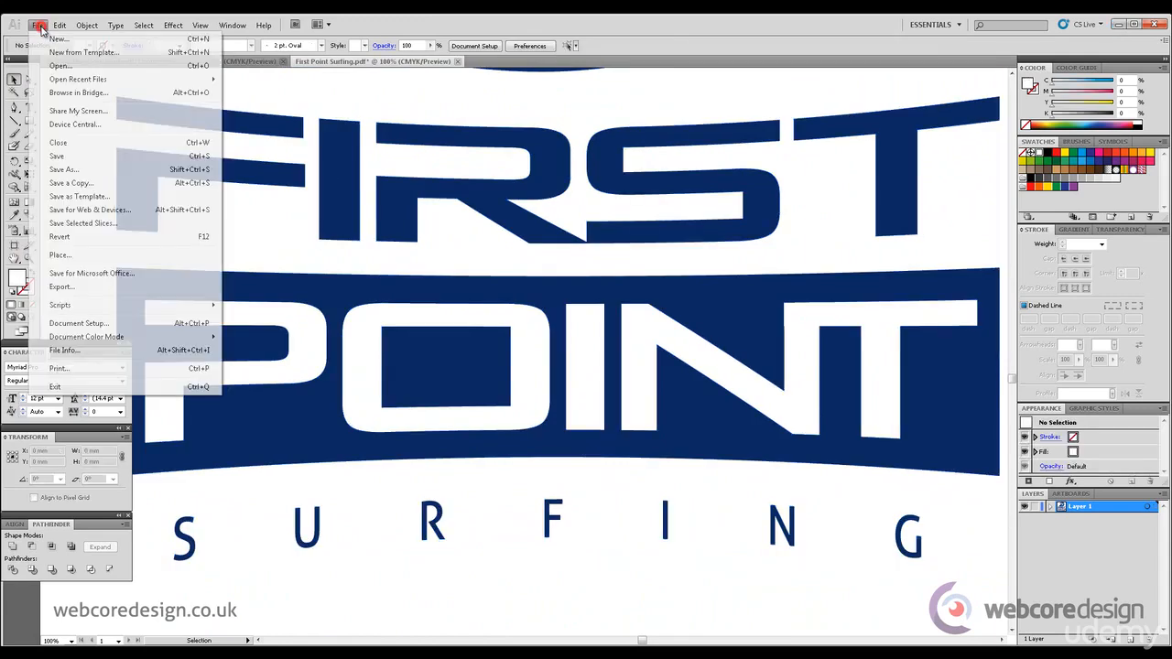
pyautogui.click(130, 213)
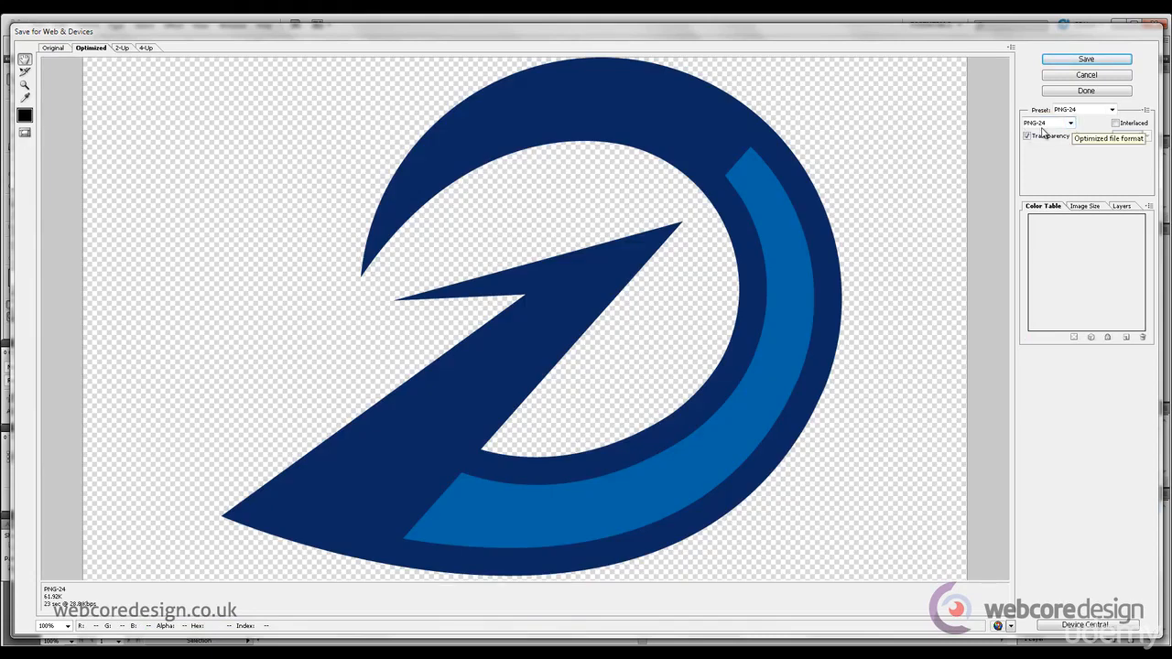
pyautogui.click(1070, 123)
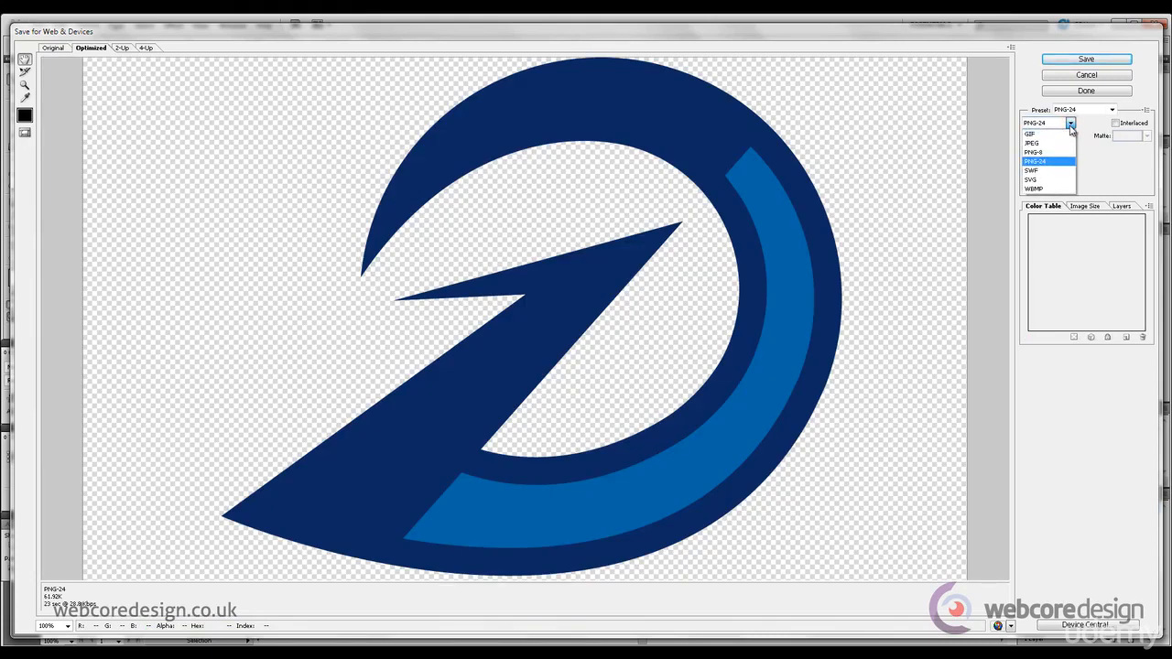
pyautogui.click(1069, 123)
pyautogui.click(1086, 59)
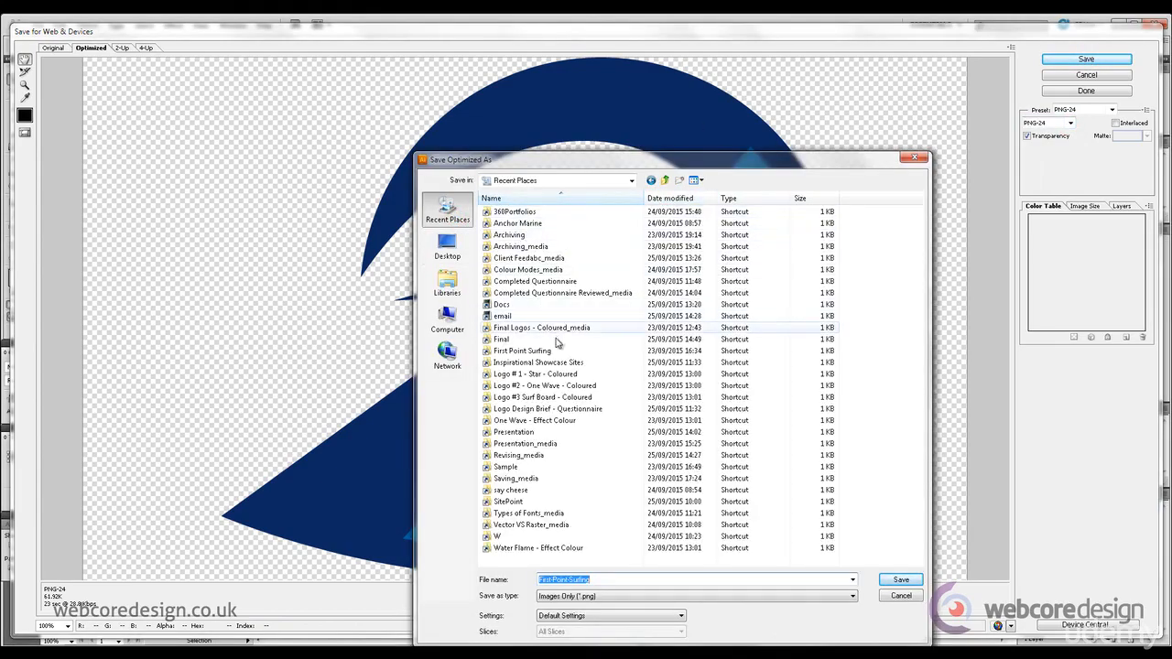
pyautogui.doubleClick(558, 350)
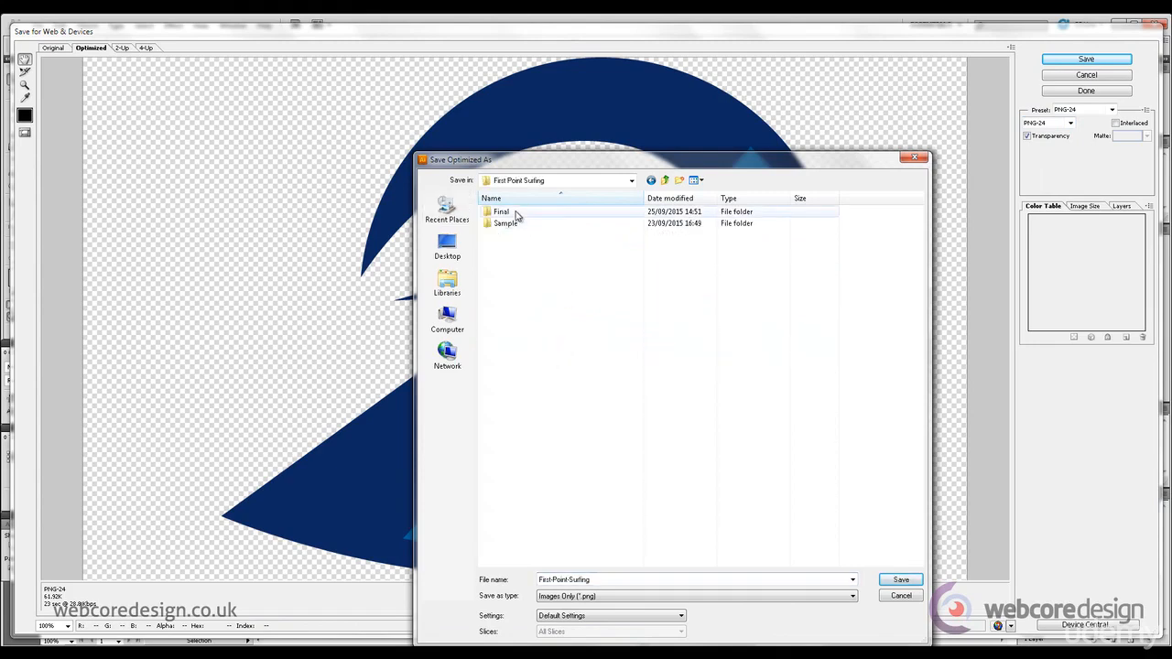
pyautogui.doubleClick(503, 212)
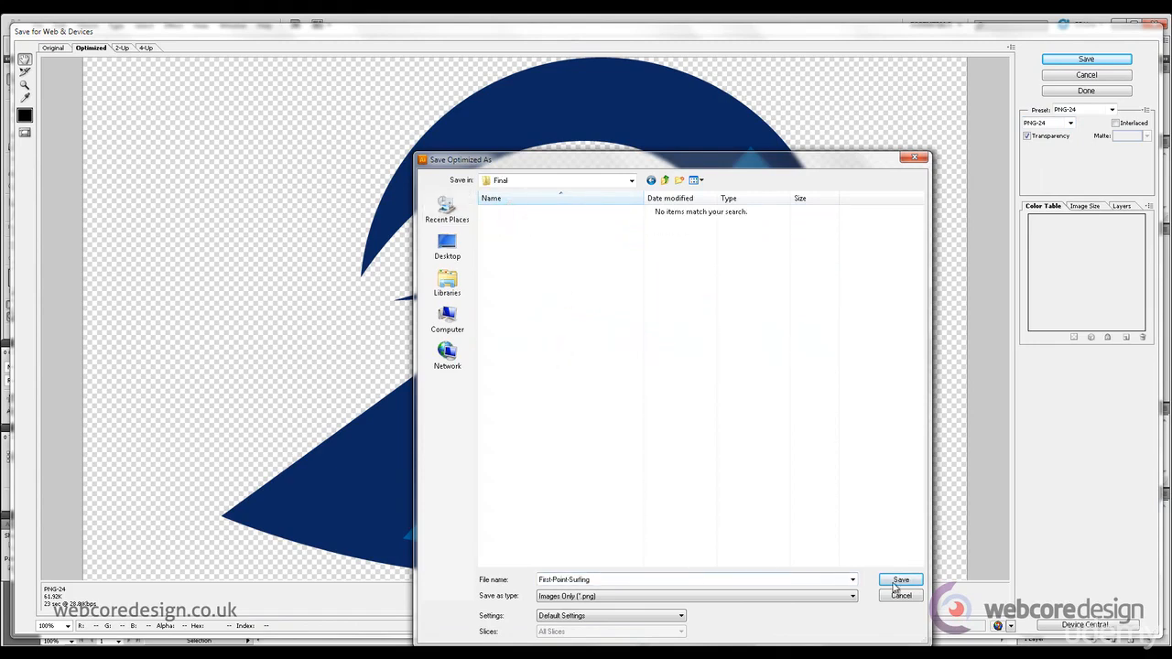
pyautogui.click(901, 583)
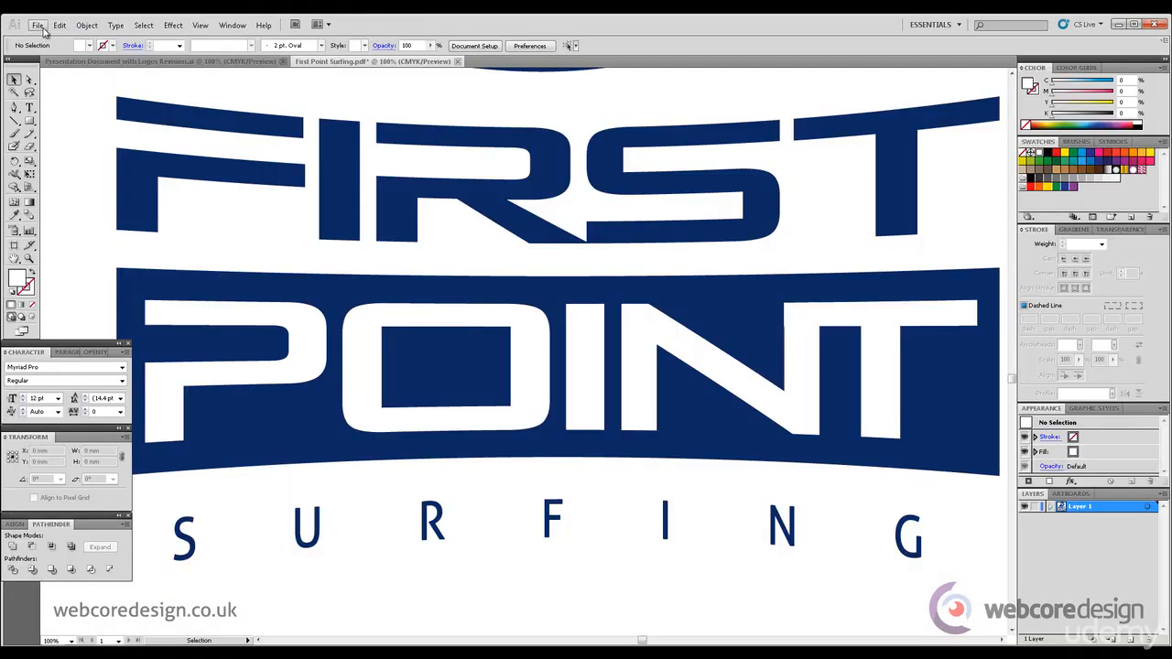
# Export the logo for web as a GIF with transparency and 256 colors, named First-Point-Surfing, in the Final folder.
pyautogui.click(39, 25)
pyautogui.click(100, 209)
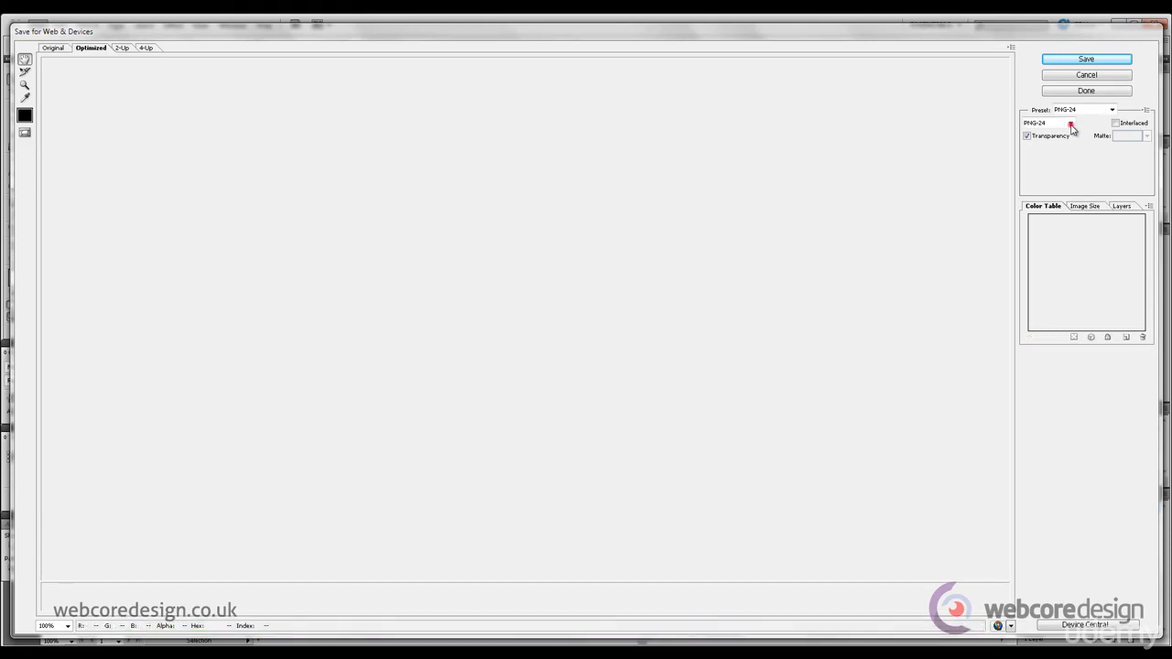
pyautogui.click(1070, 123)
pyautogui.click(1064, 135)
pyautogui.click(1086, 60)
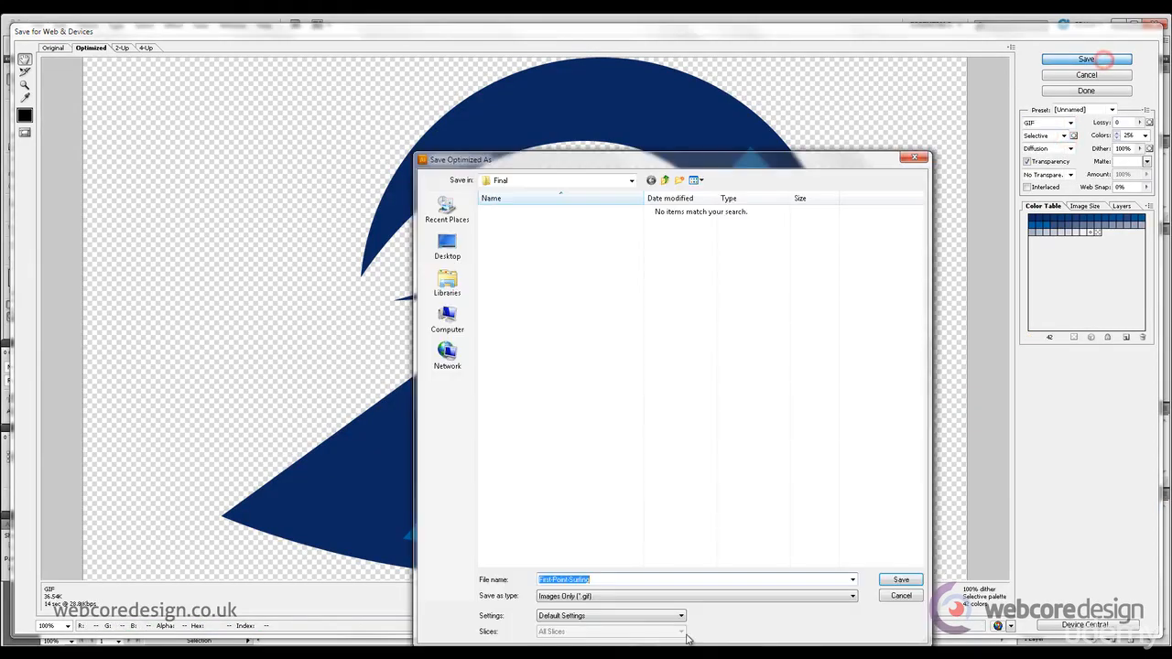
pyautogui.click(903, 580)
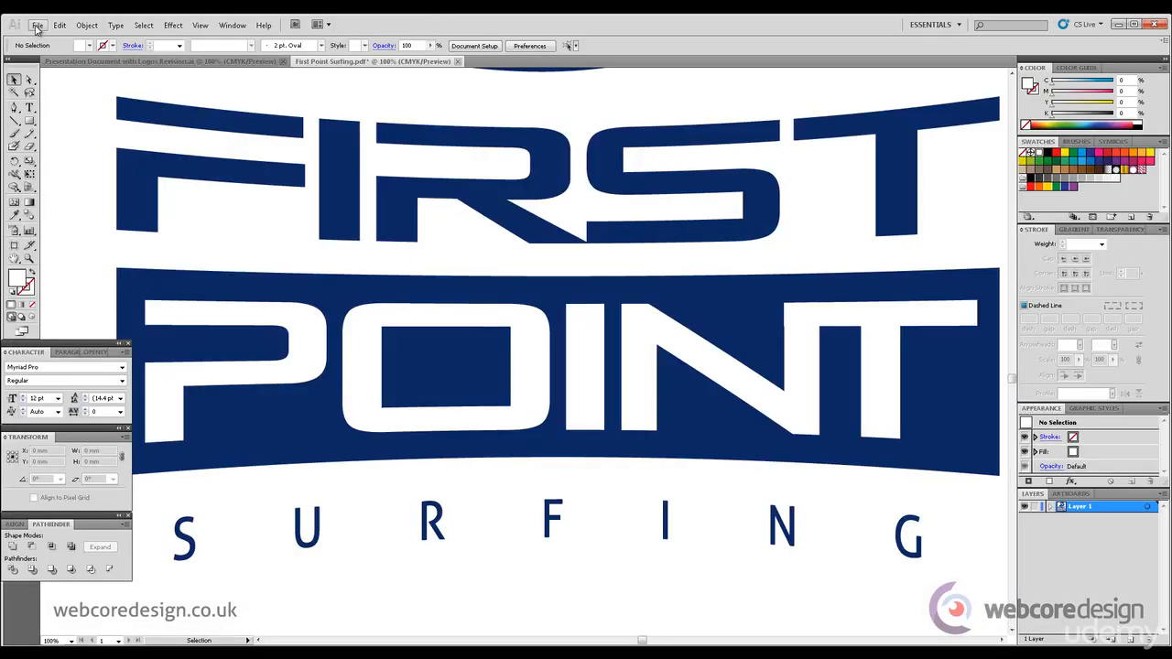
# Export the logo for web as a JPEG at Maximum quality 100, named First-Point-Surfing, in the Final folder.
pyautogui.click(38, 26)
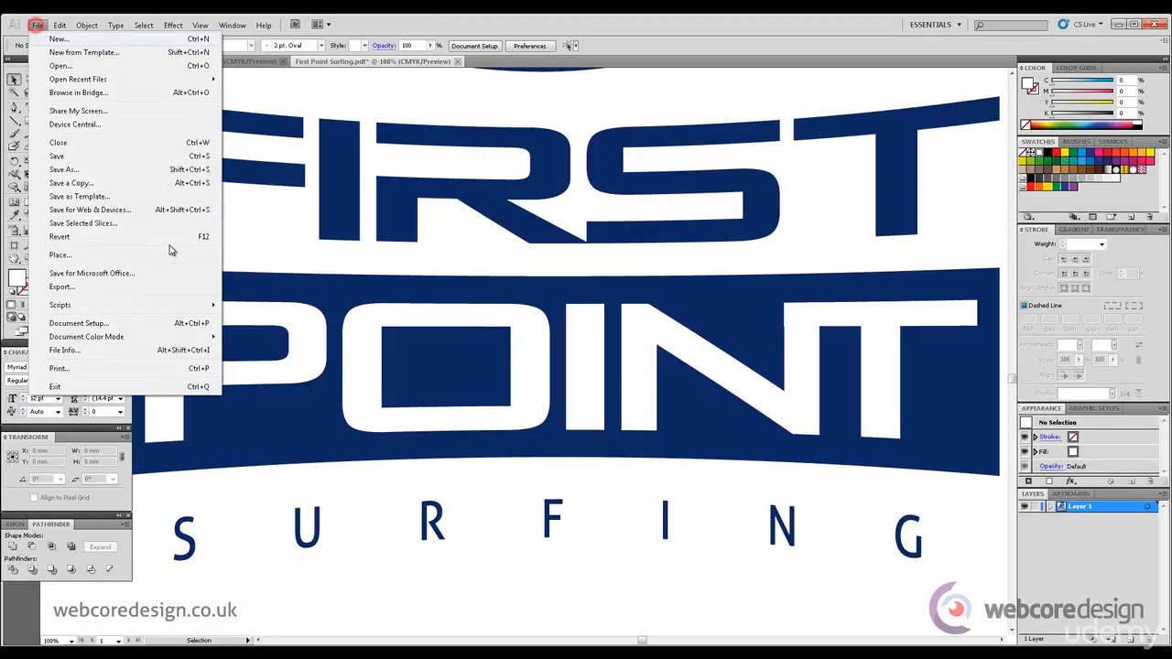
pyautogui.click(180, 213)
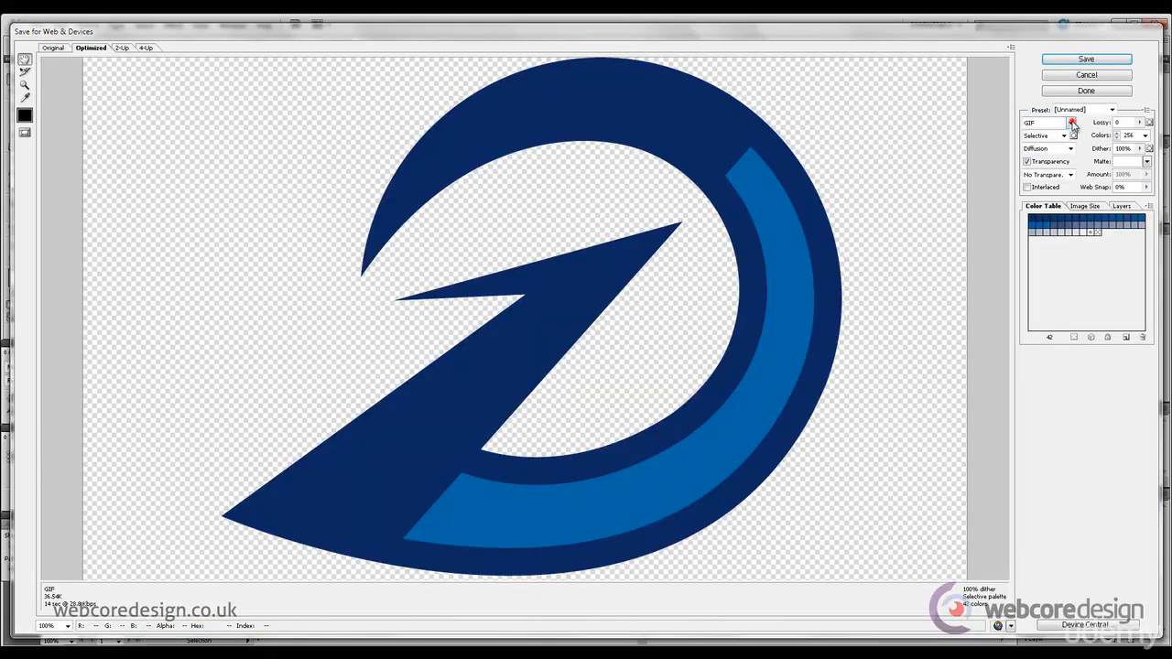
pyautogui.click(1072, 122)
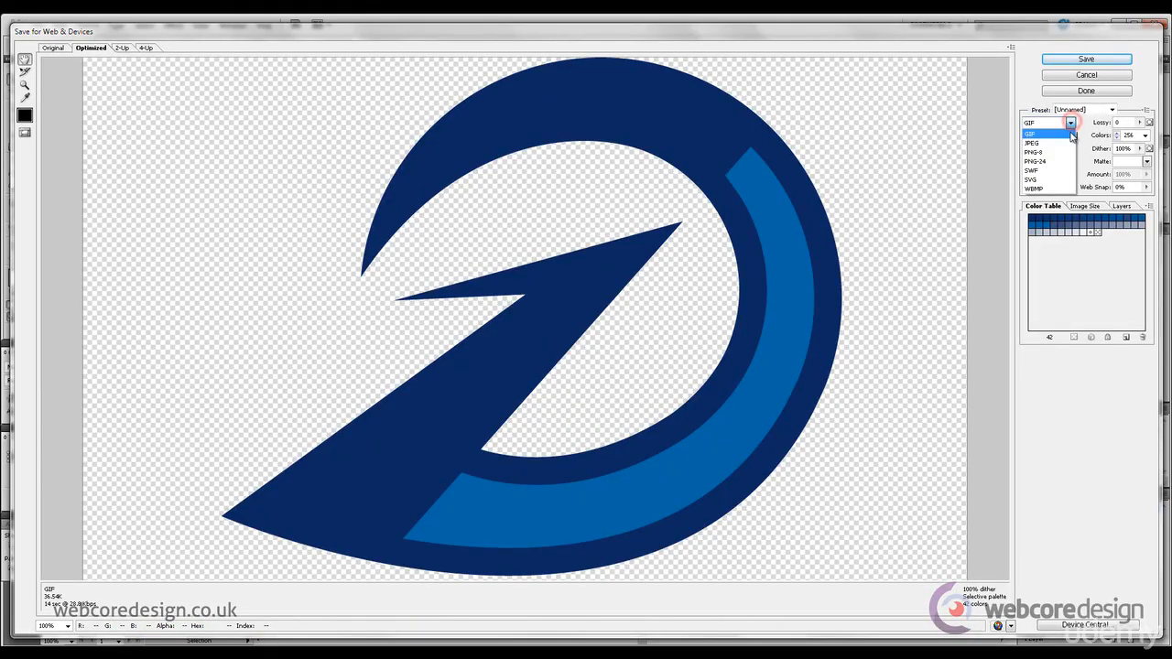
pyautogui.click(1062, 139)
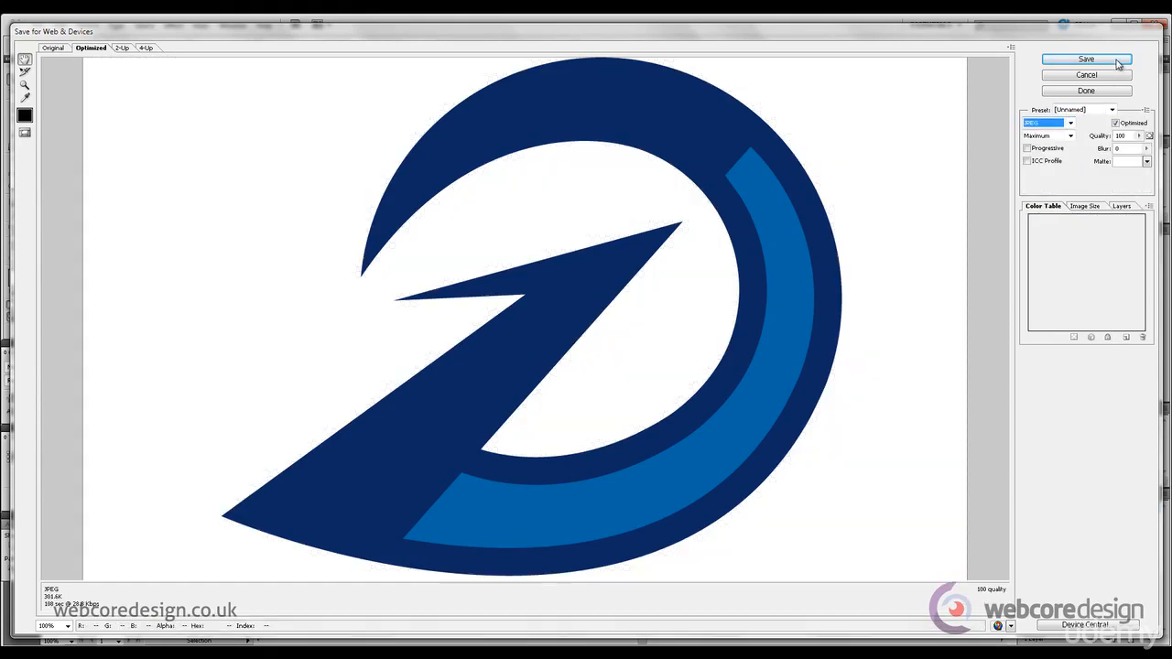
pyautogui.click(1117, 59)
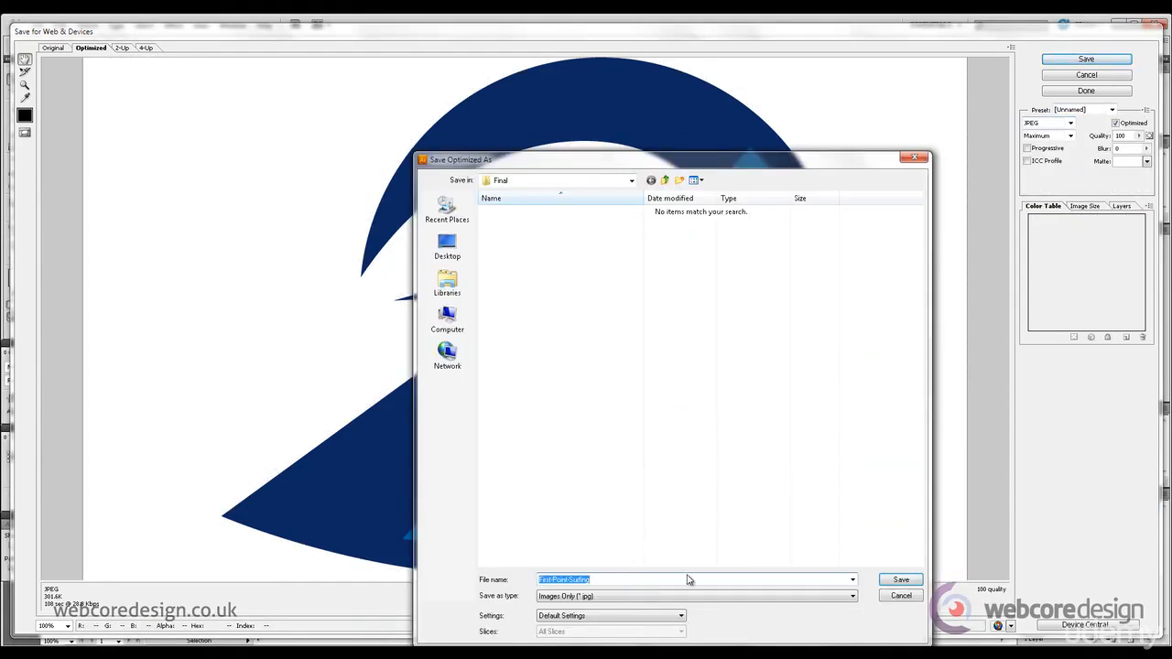
pyautogui.click(900, 582)
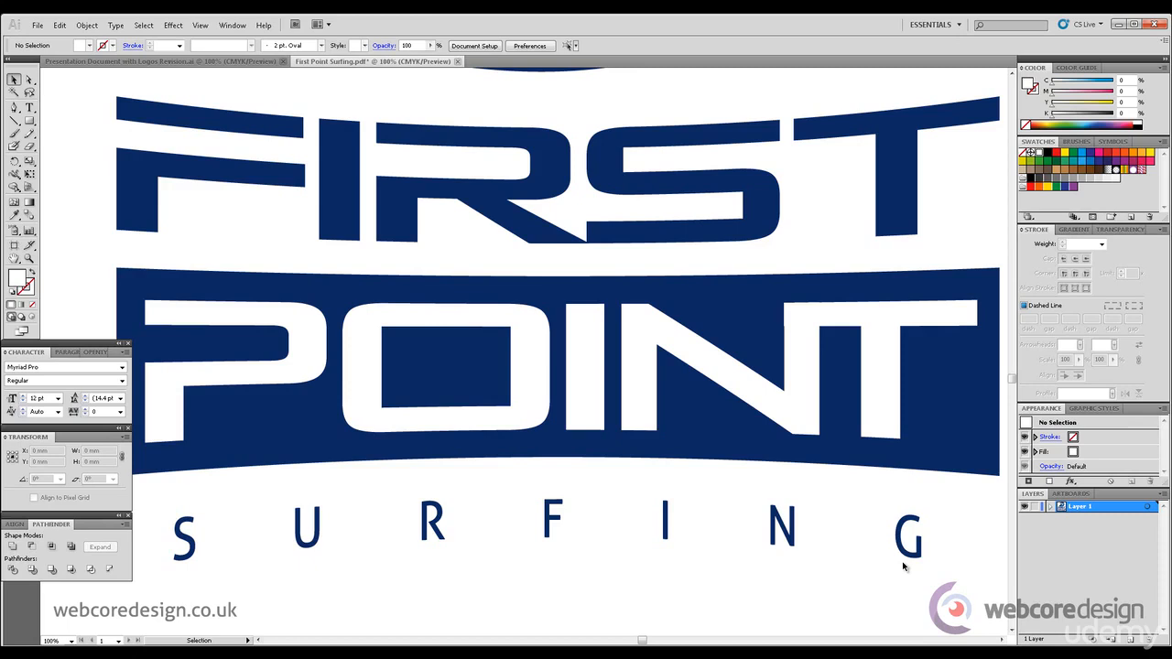
# Keep the current Windows color scheme and stop the performance message from being shown again.
pyautogui.press('a')
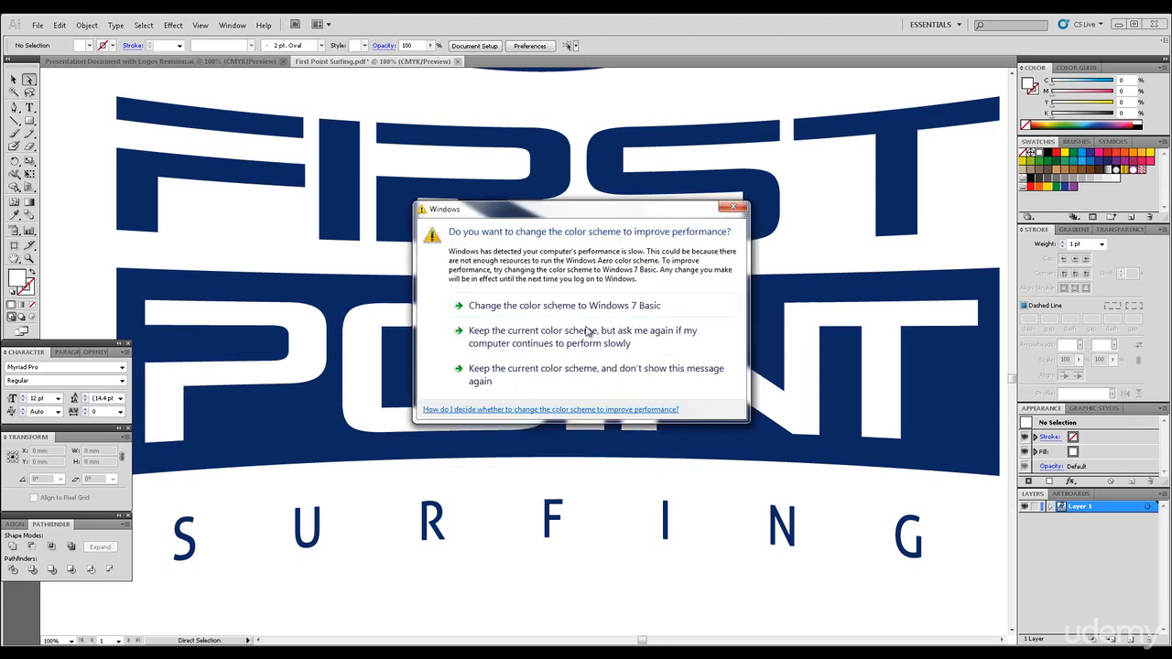
pyautogui.click(565, 379)
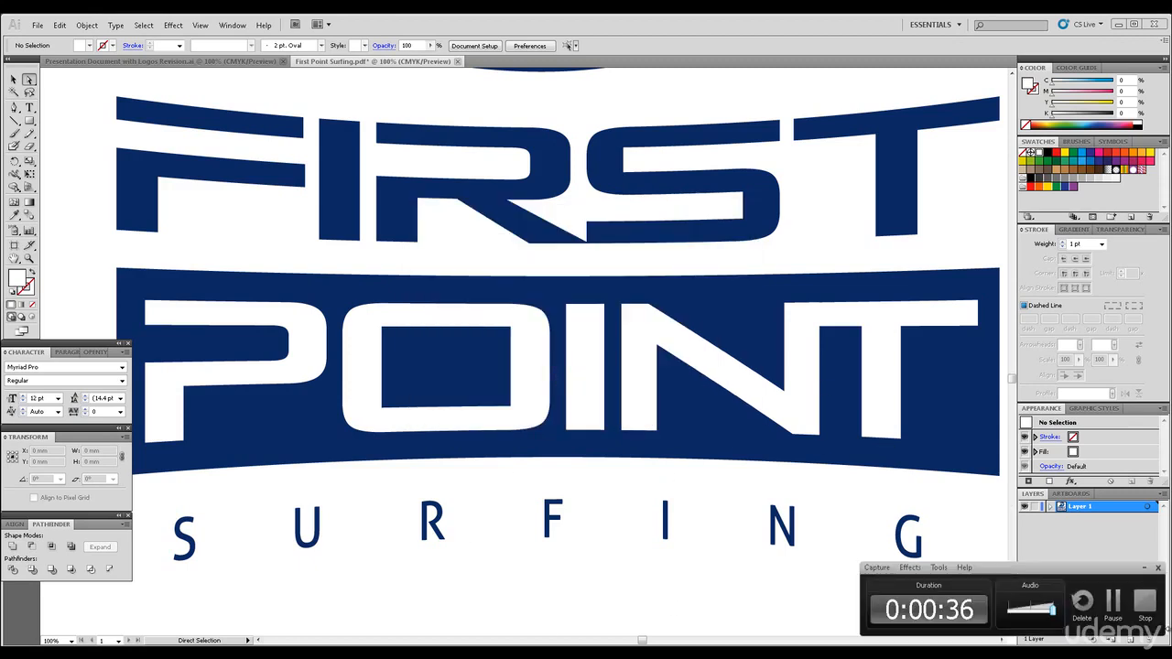
pyautogui.click(1144, 603)
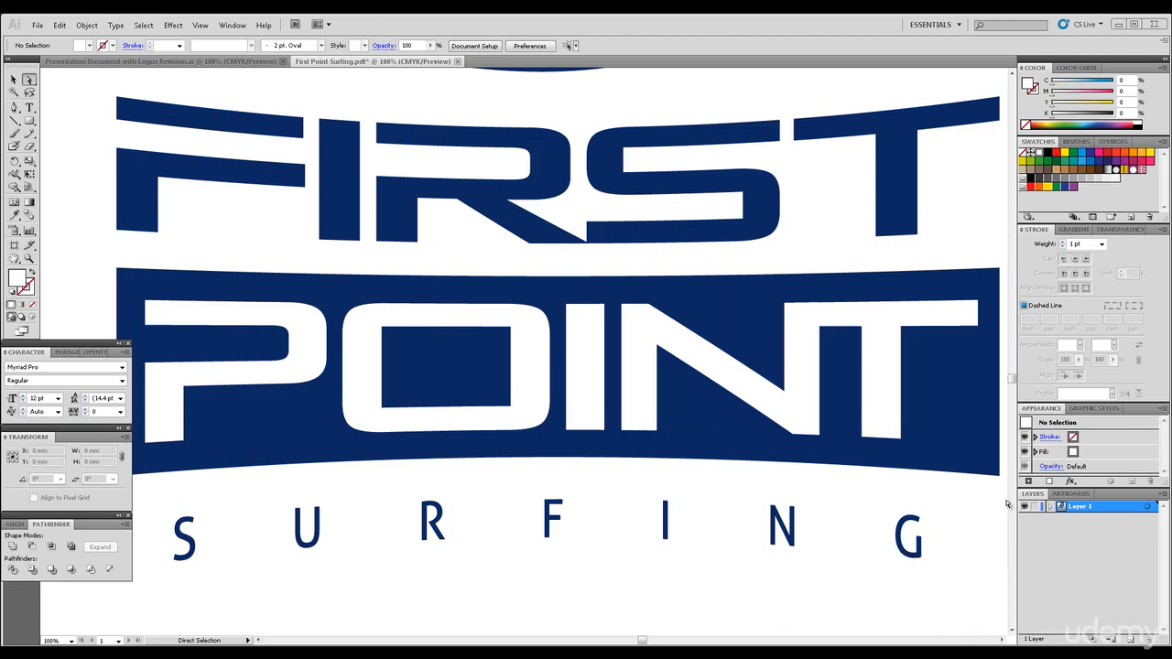